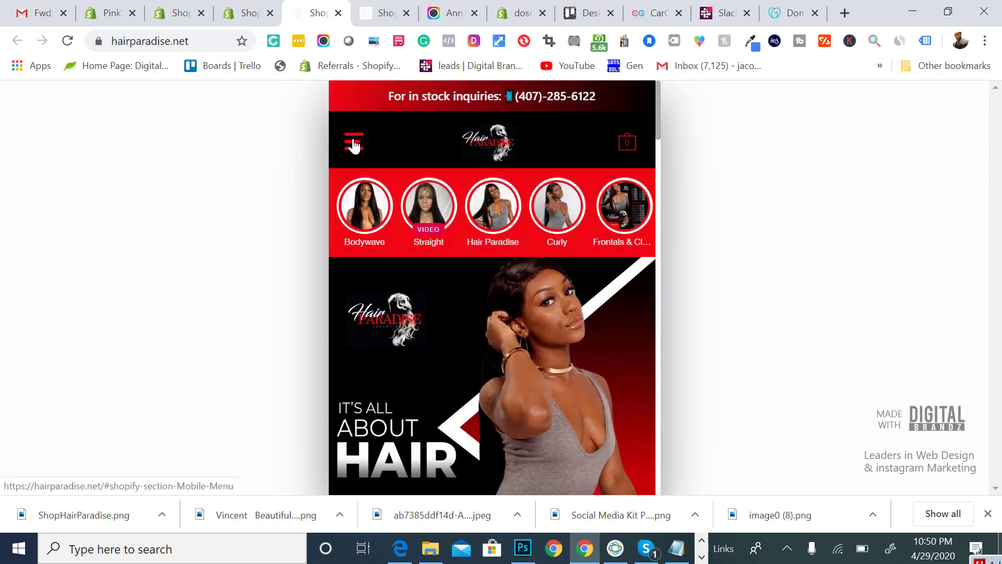
# Open the storefront's mobile navigation menu to review its entries, closing it again after each look.
pyautogui.click(355, 143)
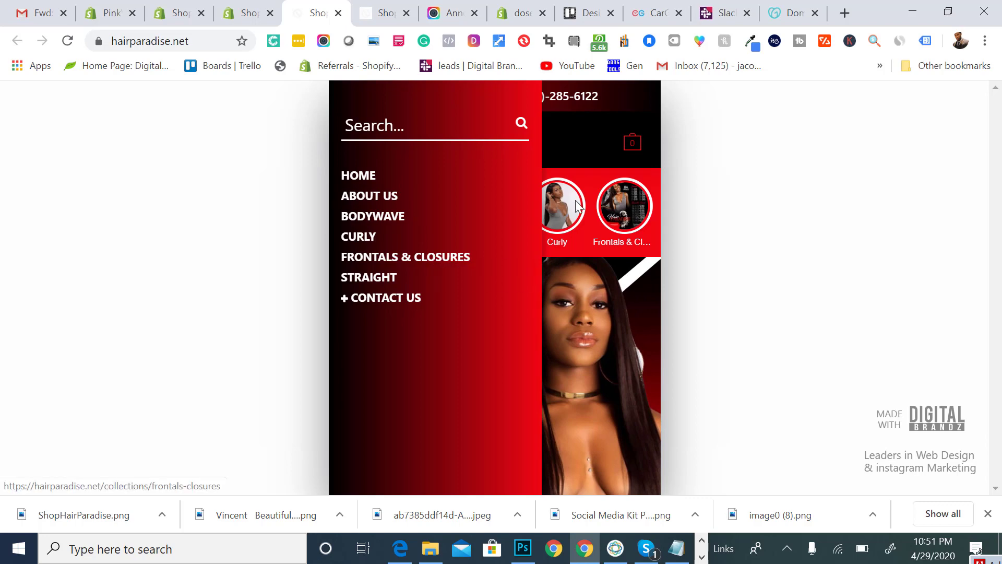
pyautogui.click(583, 167)
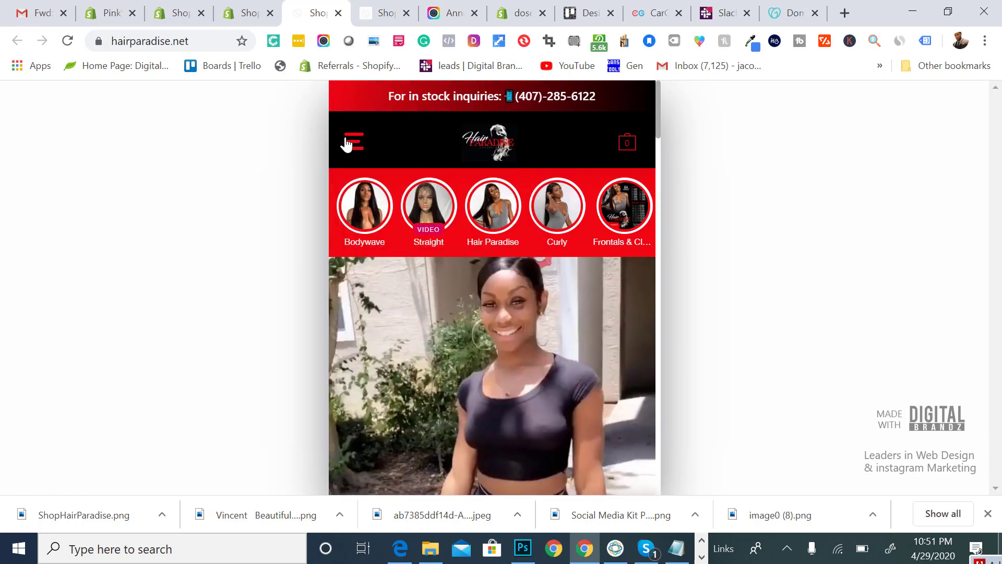
pyautogui.click(354, 142)
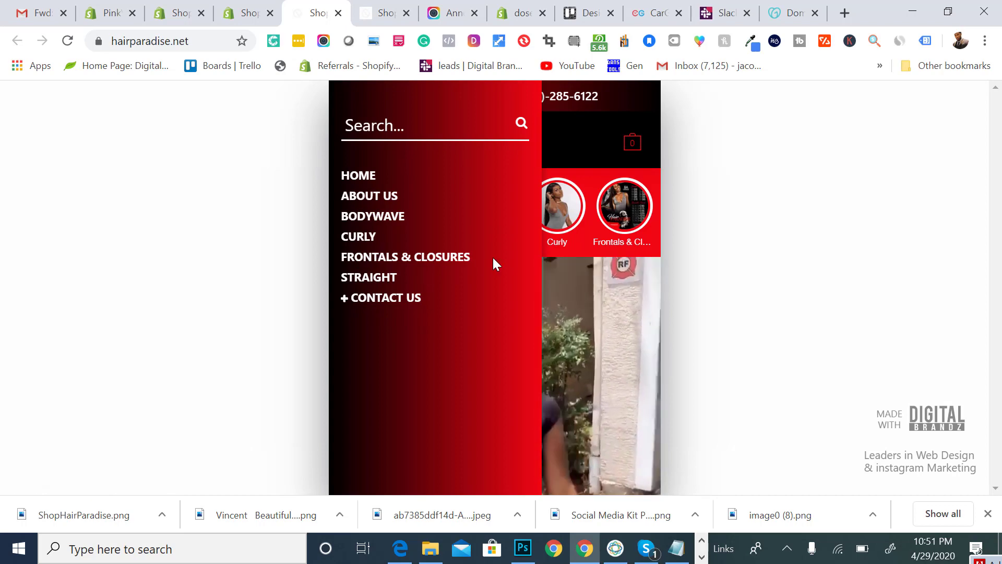
pyautogui.click(575, 158)
# Read the About us section on the storefront's home page, highlighting parts of its mission text.
pyautogui.scroll(-6, 572, 159)
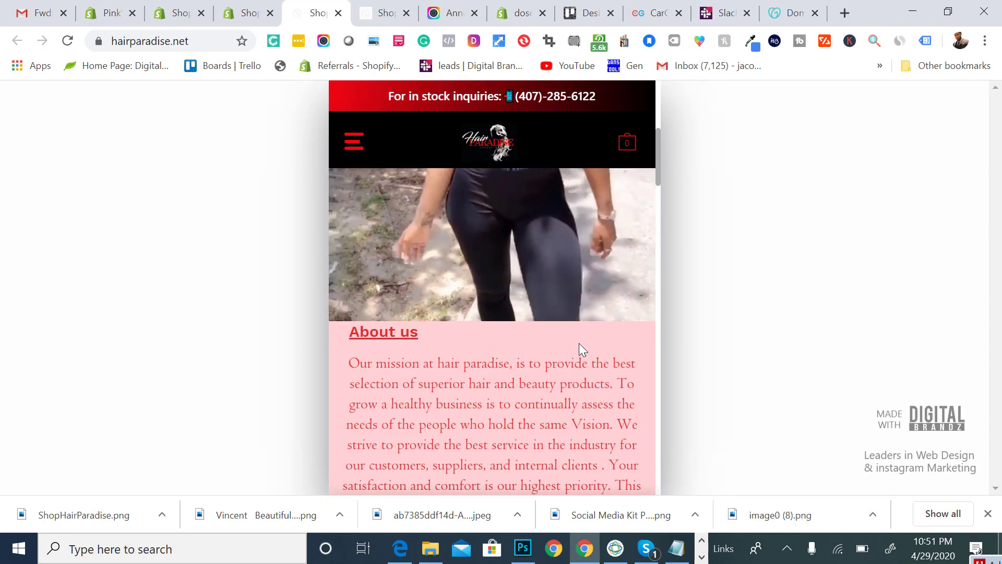
pyautogui.scroll(-1, 592, 419)
pyautogui.scroll(-2, 592, 419)
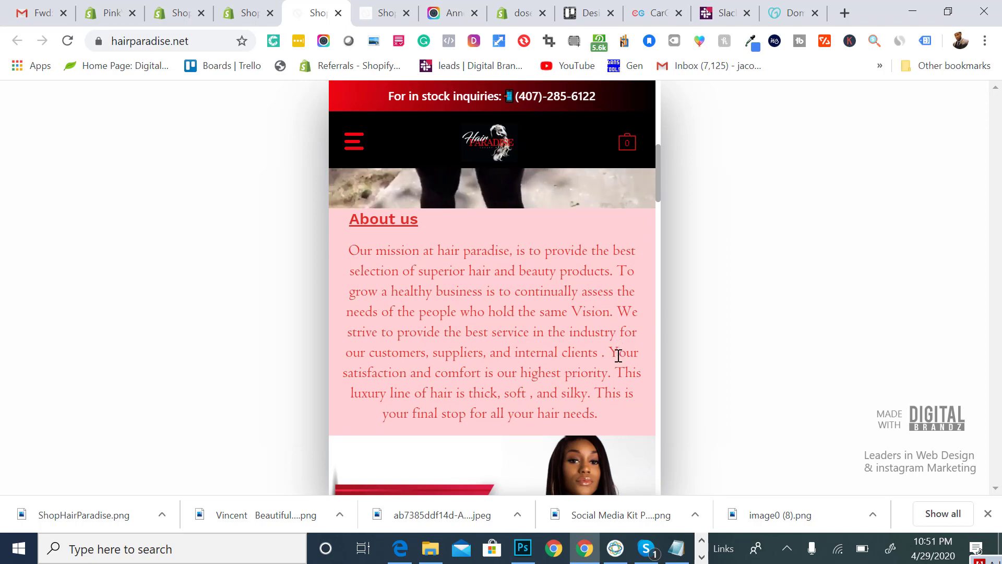
pyautogui.moveTo(613, 400); pyautogui.dragTo(577, 373)
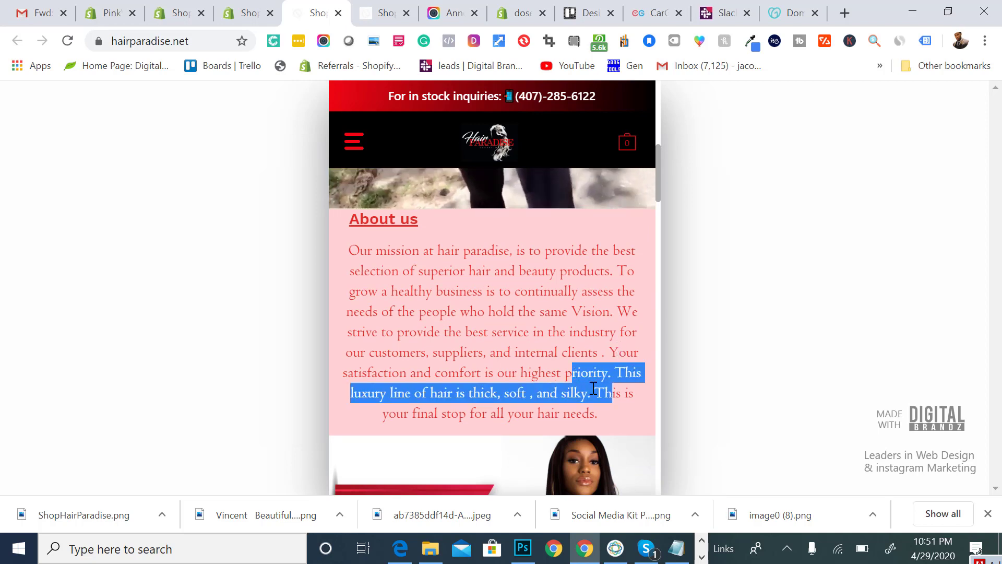
pyautogui.click(598, 324)
pyautogui.scroll(-2, 598, 324)
pyautogui.scroll(1, 598, 324)
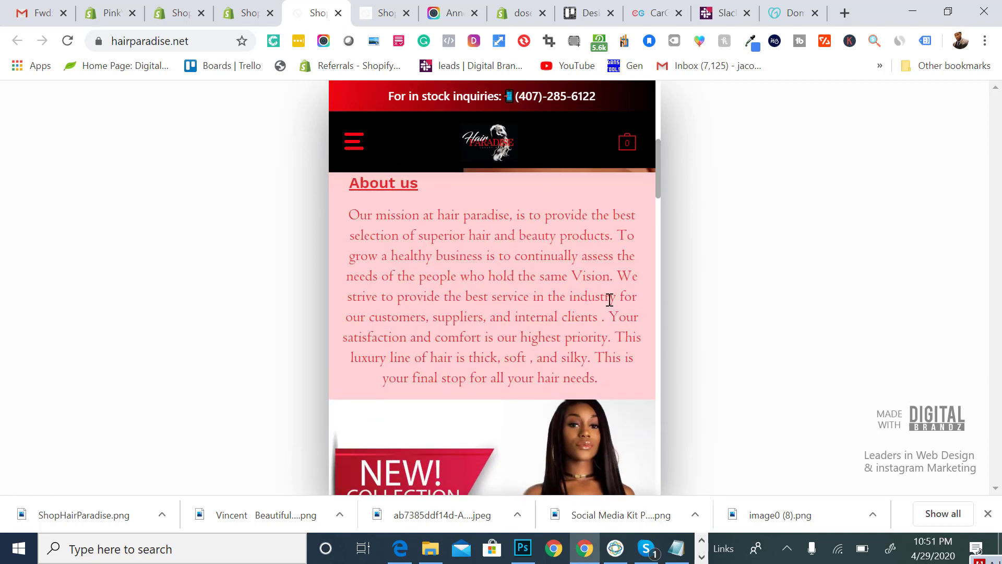
pyautogui.moveTo(612, 277); pyautogui.dragTo(470, 246)
pyautogui.scroll(3, 470, 246)
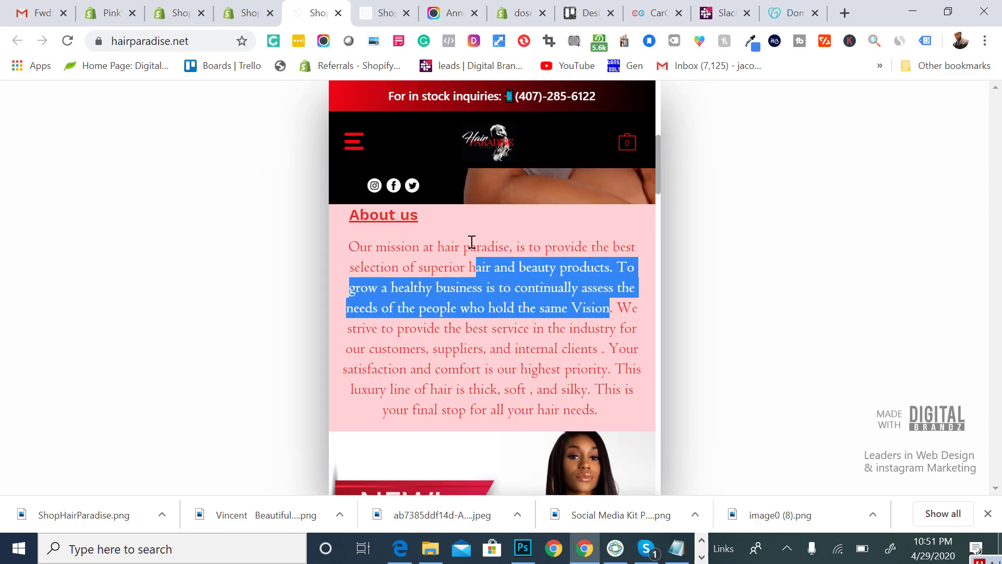
pyautogui.scroll(-1, 470, 386)
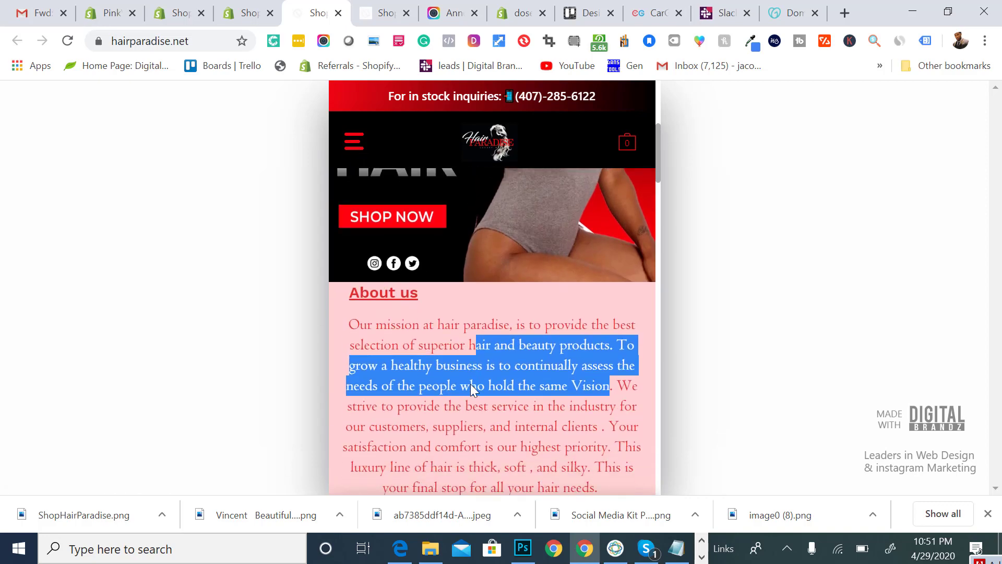
pyautogui.scroll(3, 471, 386)
pyautogui.scroll(2, 472, 392)
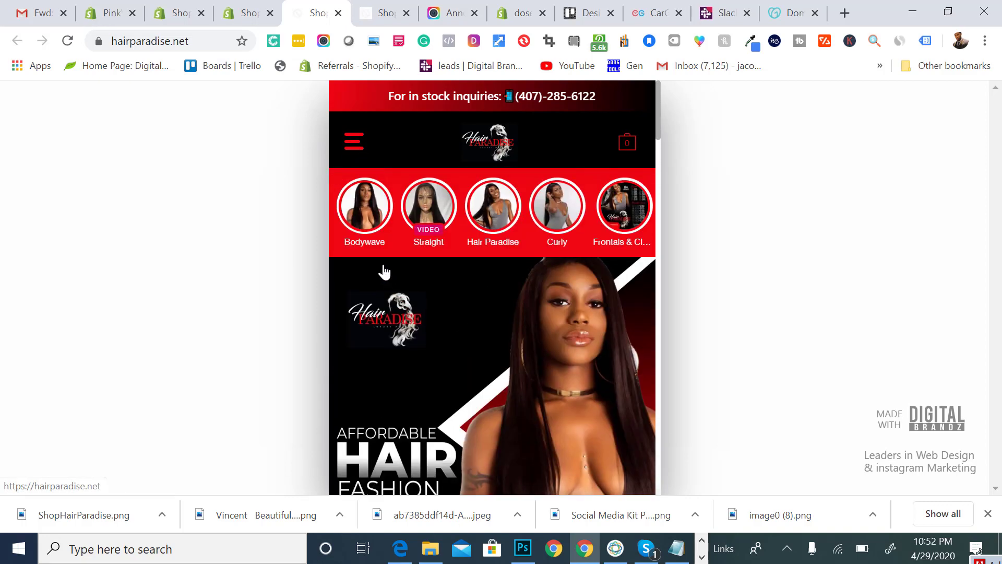
# Open the About Us page from the store's navigation menu and look over its text.
pyautogui.click(345, 146)
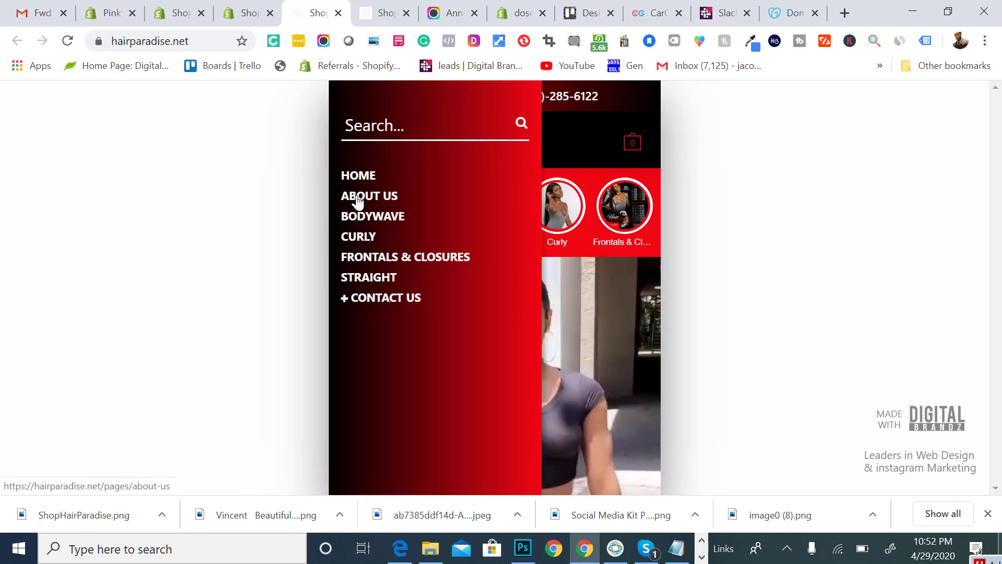
pyautogui.click(358, 201)
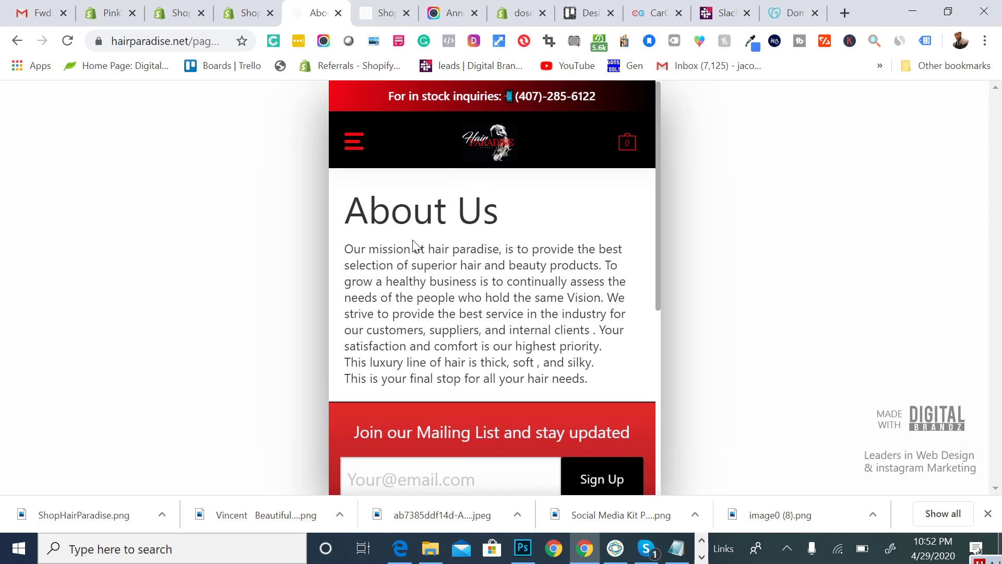
pyautogui.scroll(-1, 414, 245)
pyautogui.scroll(1, 414, 245)
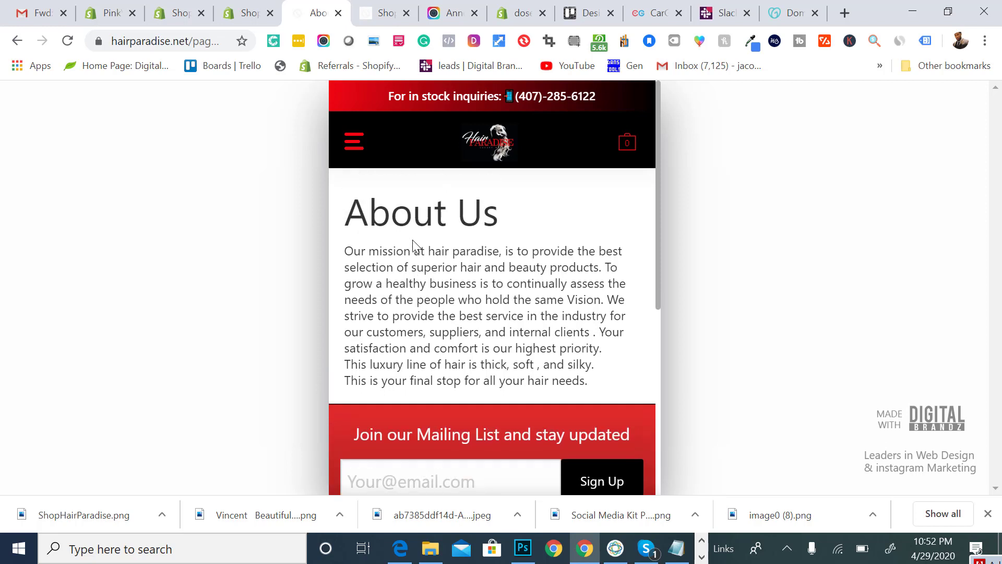
pyautogui.scroll(-1, 478, 267)
pyautogui.scroll(1, 477, 266)
# Return to the store's home page and view its navigation menu alongside the Shopify admin's Themes page.
pyautogui.click(496, 154)
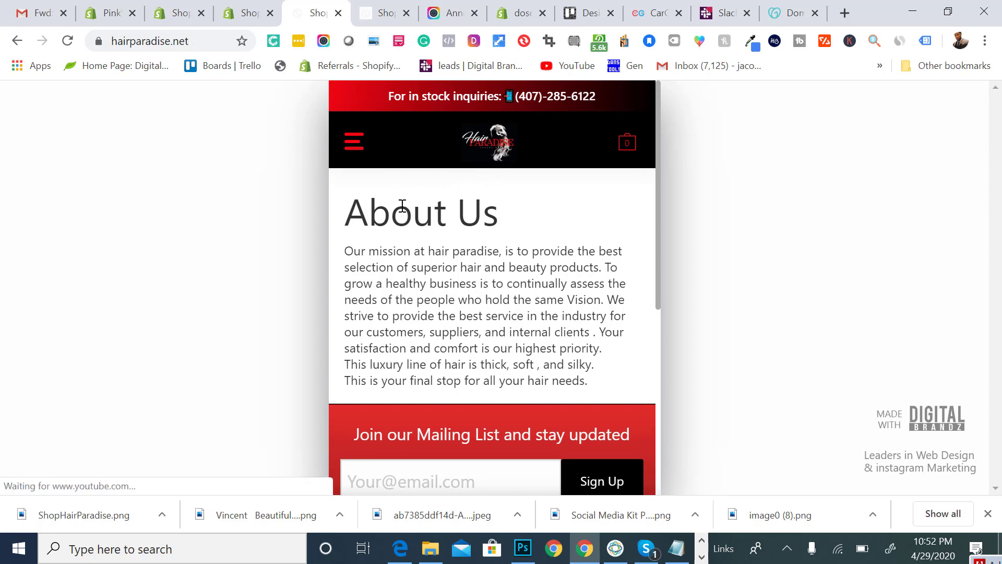
pyautogui.click(353, 140)
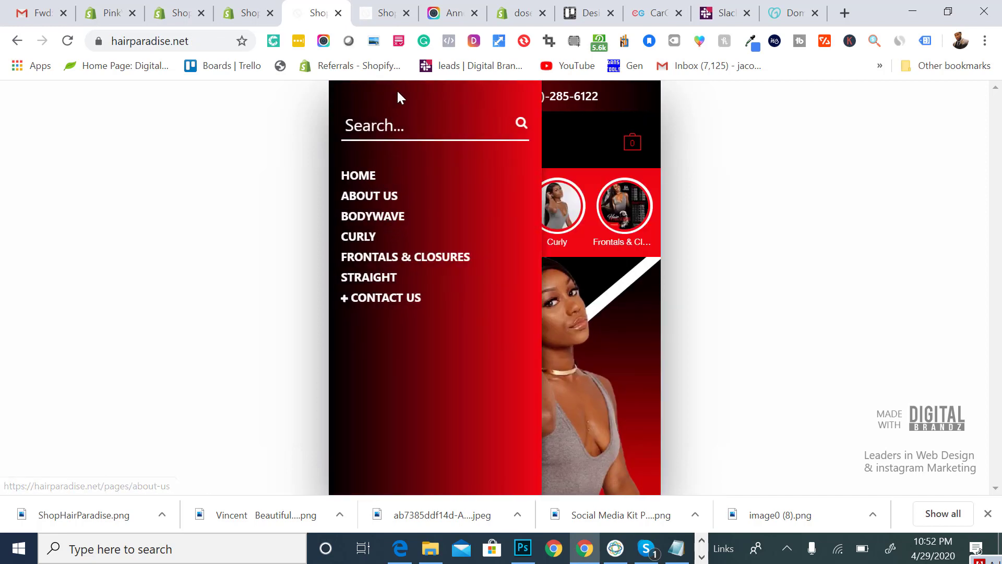
pyautogui.click(237, 18)
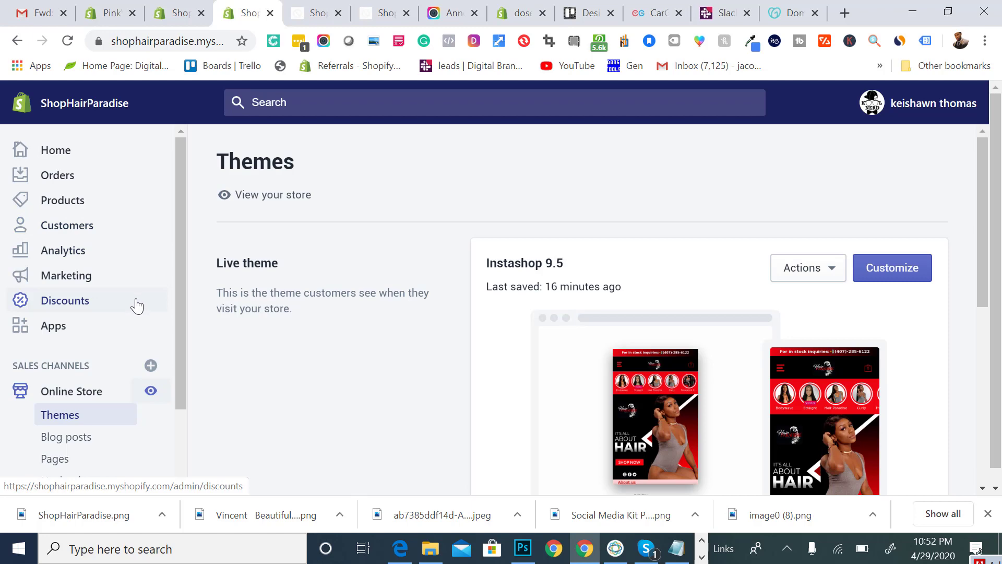
pyautogui.click(293, 18)
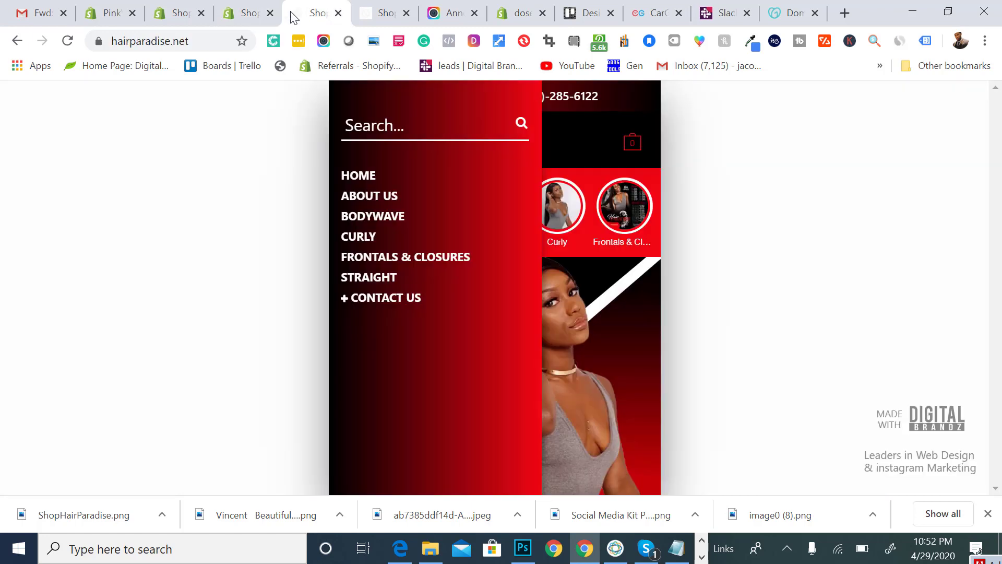
pyautogui.click(248, 16)
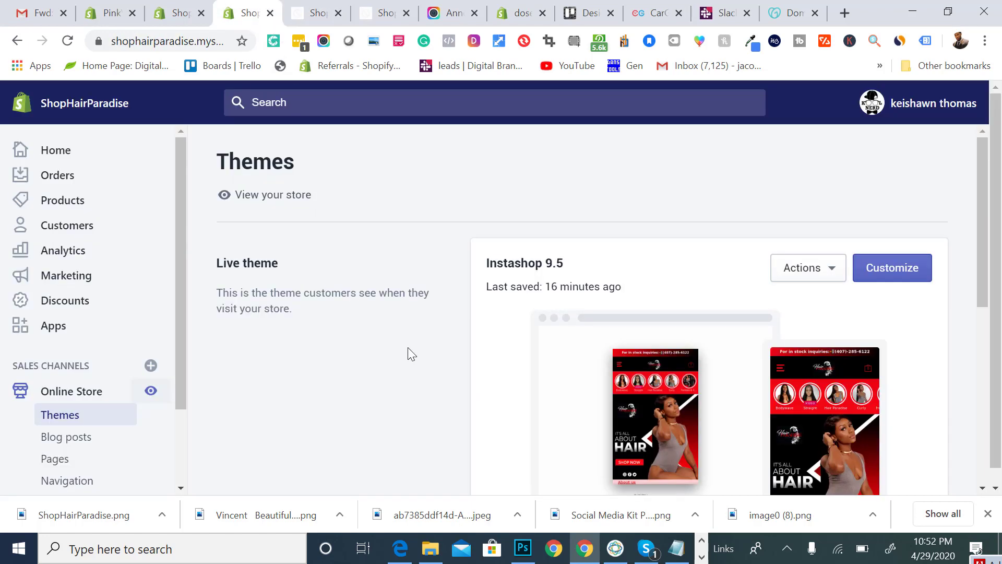
pyautogui.click(308, 15)
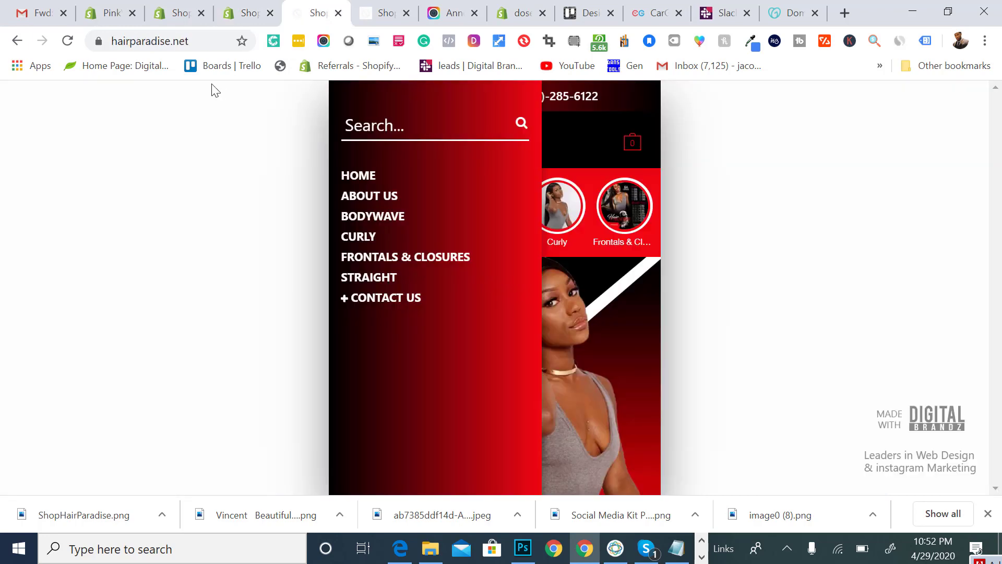
# Switch to the Shopify admin and start a new online store page titled "Faqs".
pyautogui.click(255, 18)
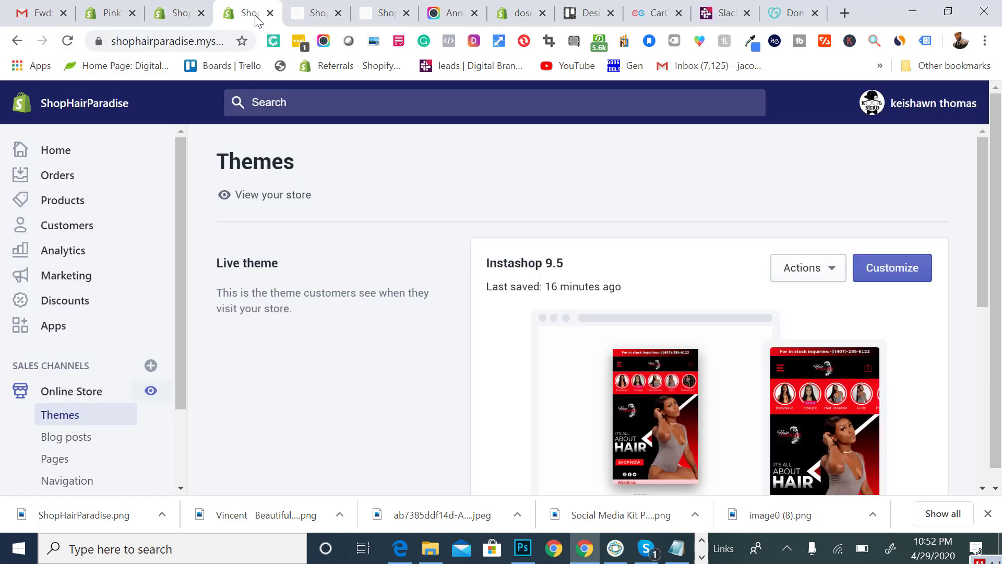
pyautogui.scroll(-1, 209, 246)
pyautogui.scroll(-2, 121, 355)
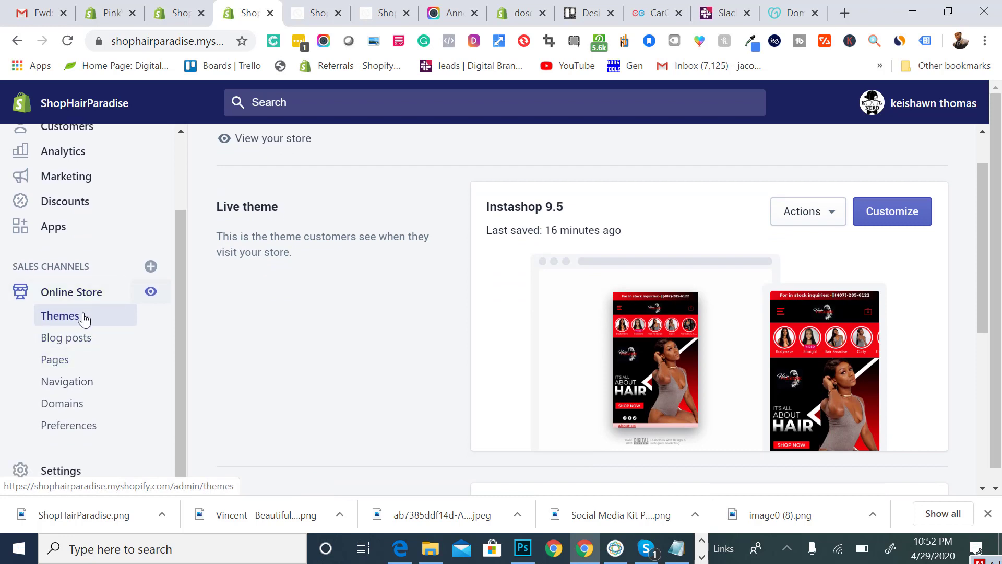
pyautogui.click(73, 360)
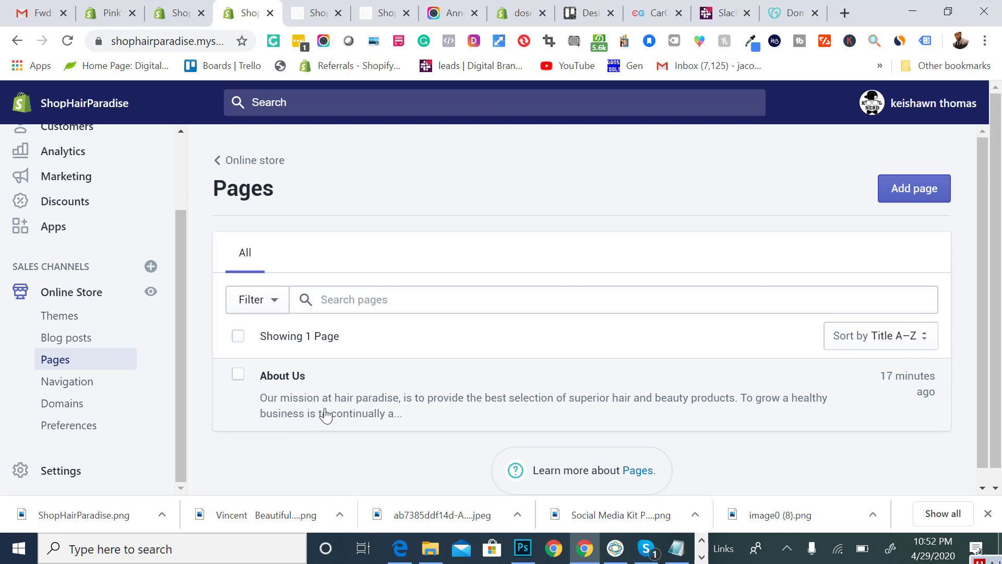
pyautogui.click(904, 205)
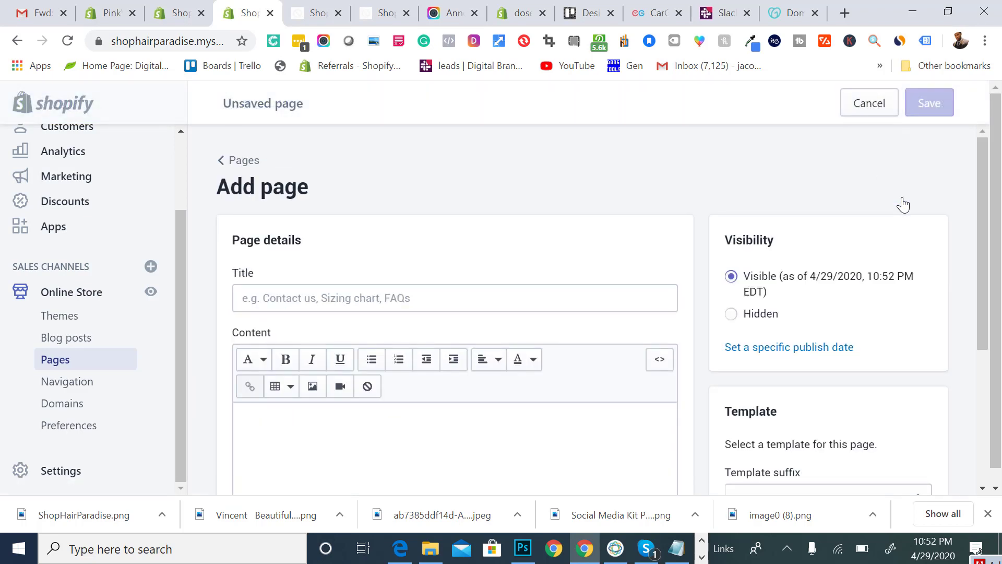
pyautogui.click(330, 305)
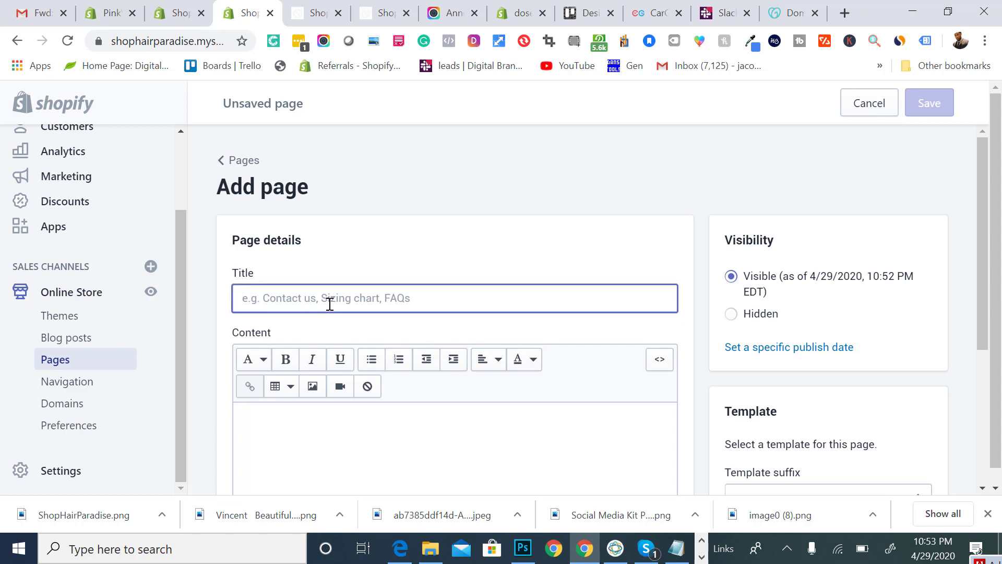
pyautogui.write('Faqs')
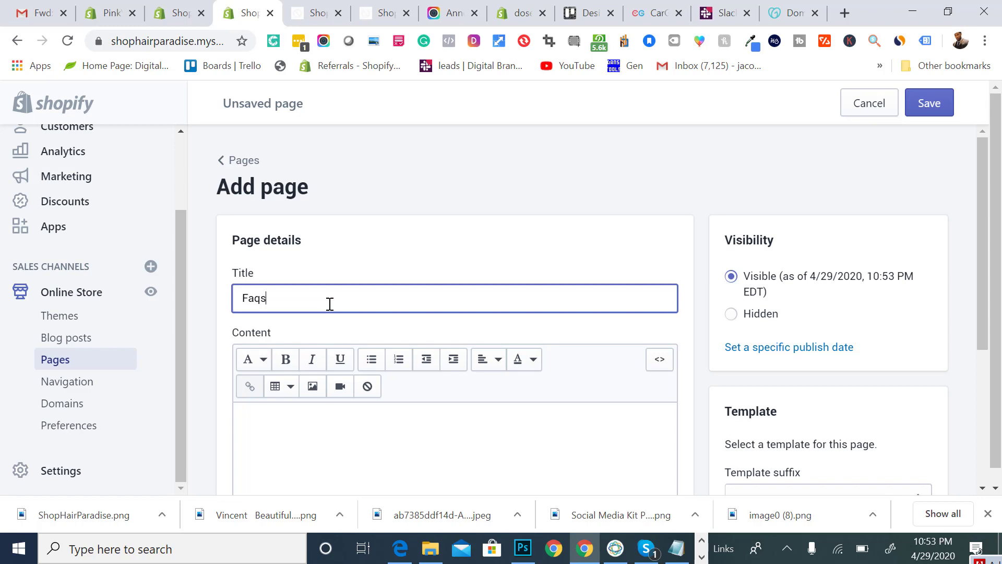
# Switch to Gmail and copy the client's email text from the TERMS/CONDITIONS PAGE heading through the Facebook line.
pyautogui.scroll(-3, 330, 304)
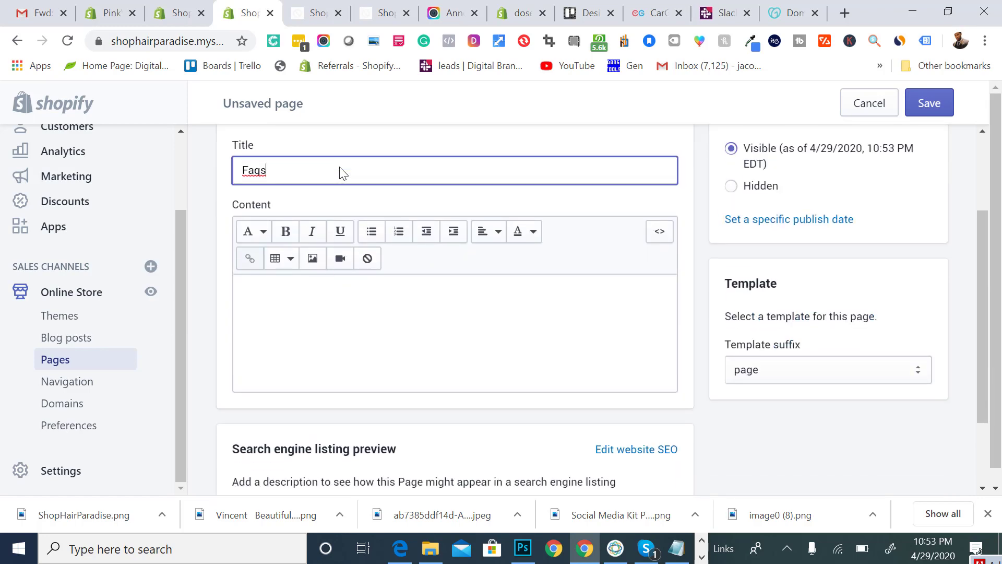
pyautogui.click(40, 16)
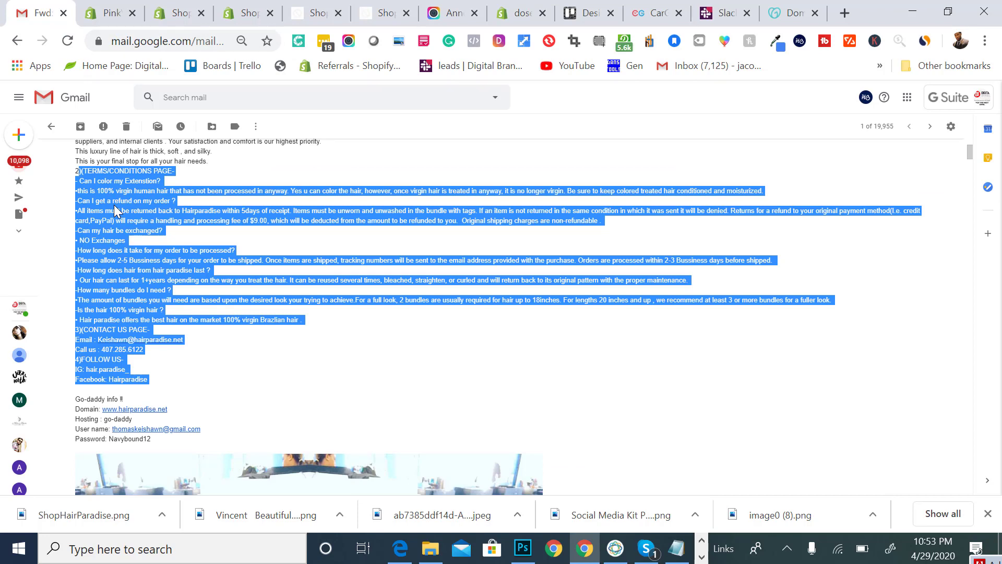
pyautogui.click(114, 205)
pyautogui.rightClick(113, 206)
pyautogui.moveTo(96, 174); pyautogui.dragTo(183, 376)
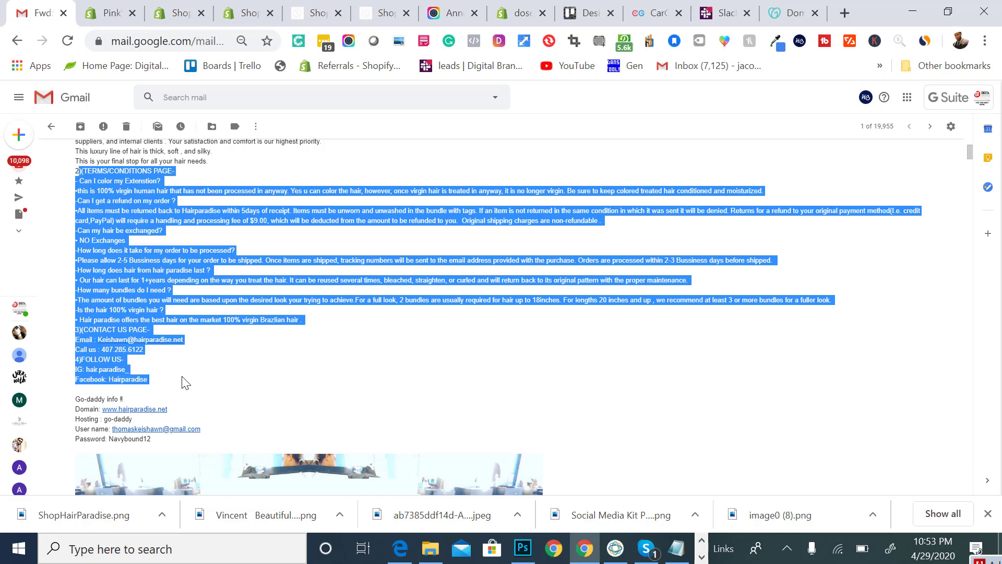
pyautogui.rightClick(135, 289)
pyautogui.click(165, 301)
# Switch back to the Shopify admin and paste the copied email text into the Faqs page's content.
pyautogui.click(238, 19)
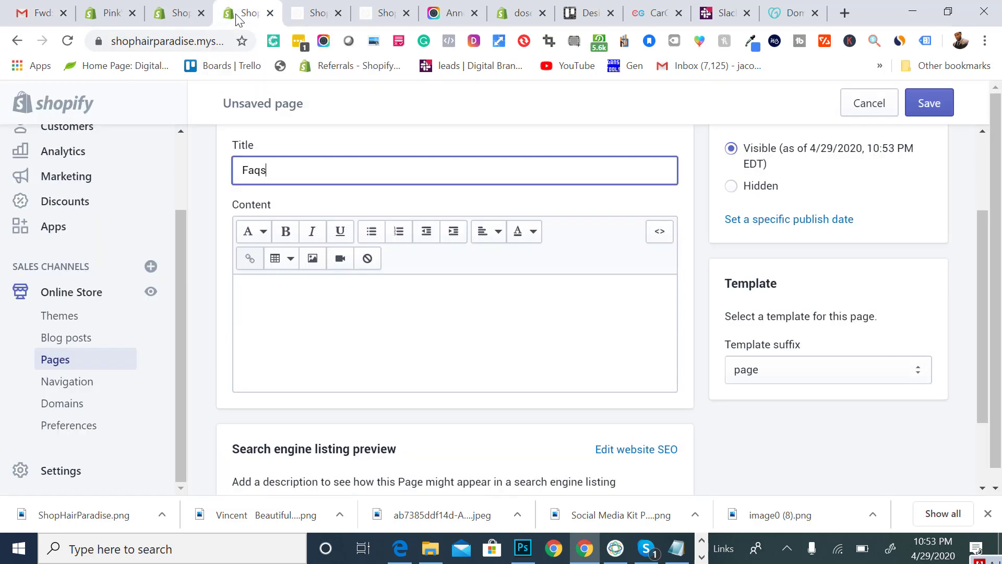
pyautogui.click(277, 328)
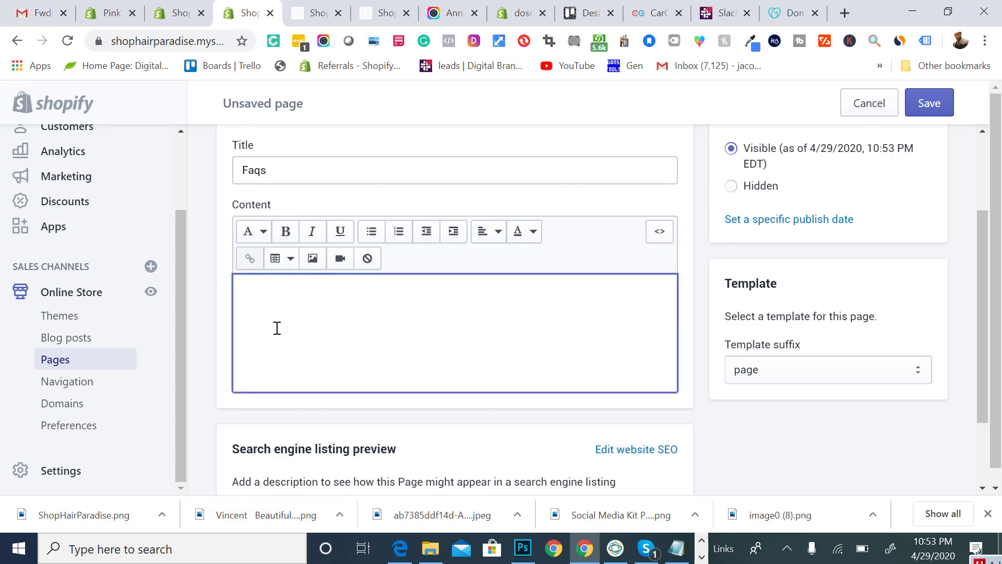
pyautogui.hotkey('ctrl', 'v')
# Delete the "TERMS/CONDITIONS PAGE" heading line so the content starts with the question about coloring the extension.
pyautogui.scroll(4, 277, 328)
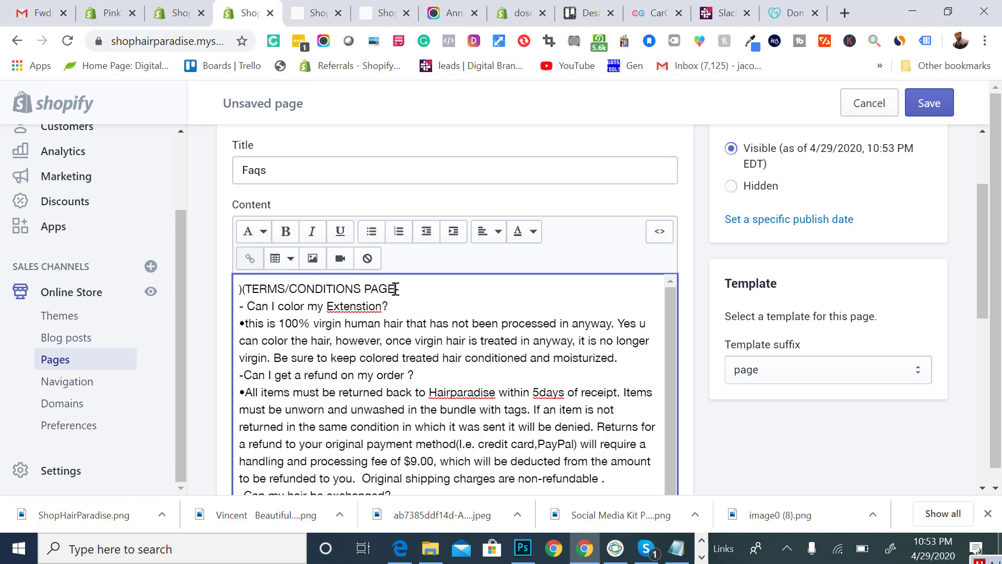
pyautogui.moveTo(384, 288); pyautogui.dragTo(227, 280)
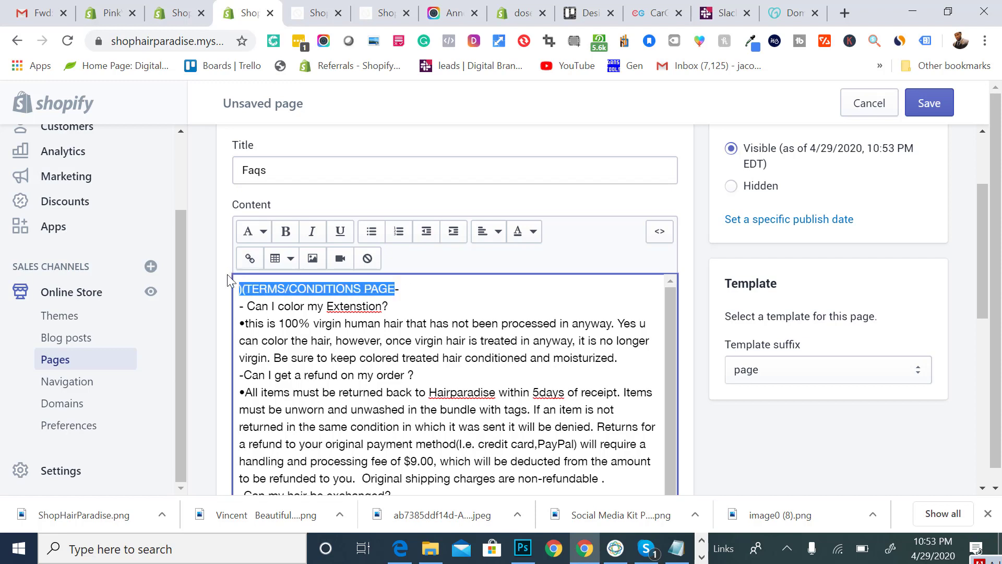
pyautogui.press('BackSpace')
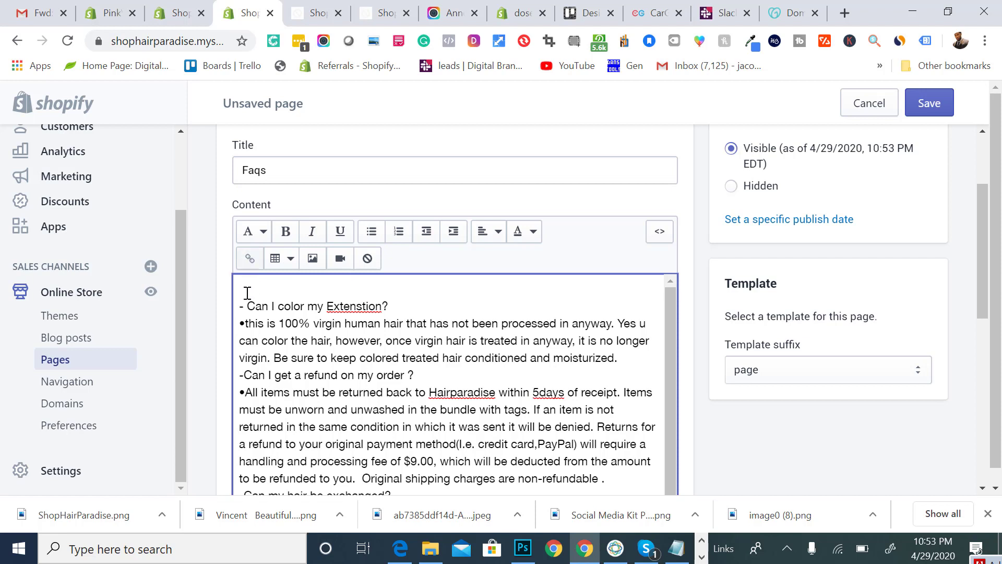
pyautogui.press('BackSpace')
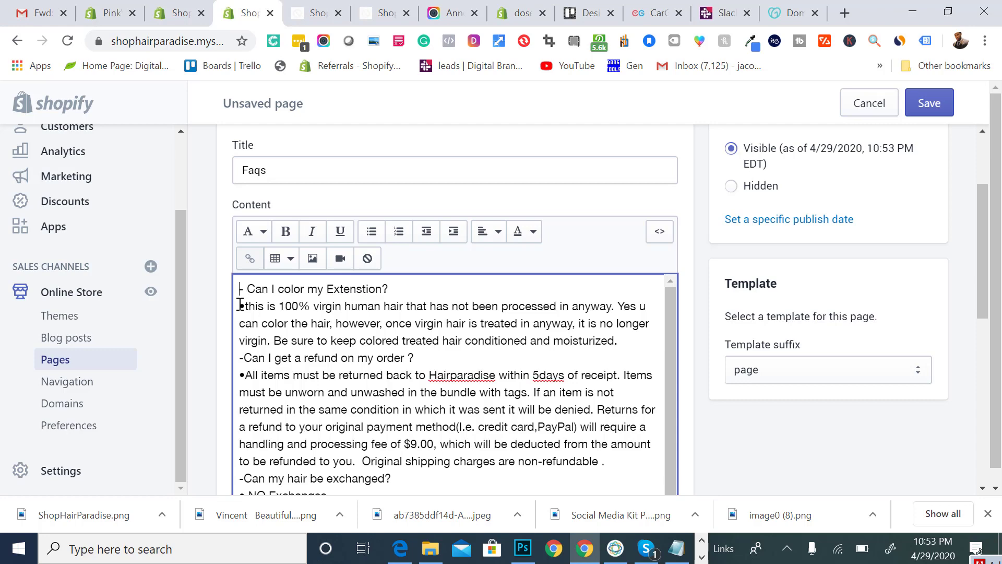
pyautogui.scroll(-4, 366, 367)
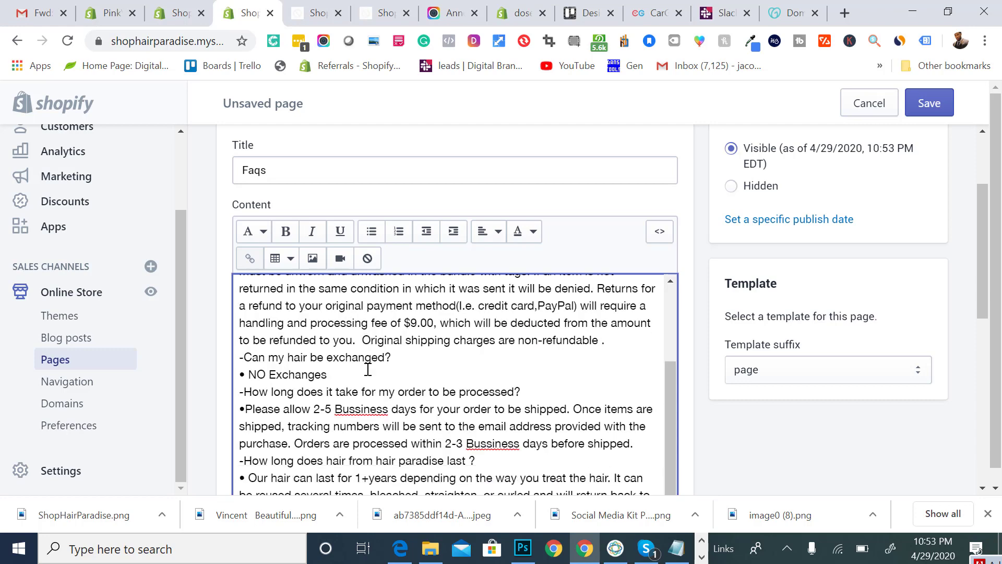
# Review the pasted content through the contact and follow-us lines, then save the new Faqs page.
pyautogui.scroll(-3, 368, 369)
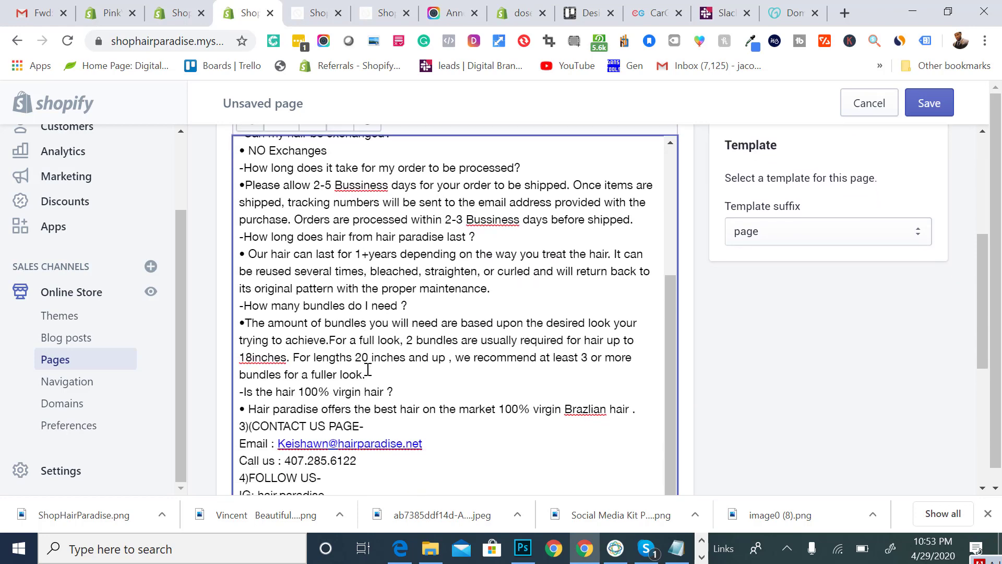
pyautogui.scroll(-2, 368, 369)
pyautogui.scroll(4, 368, 369)
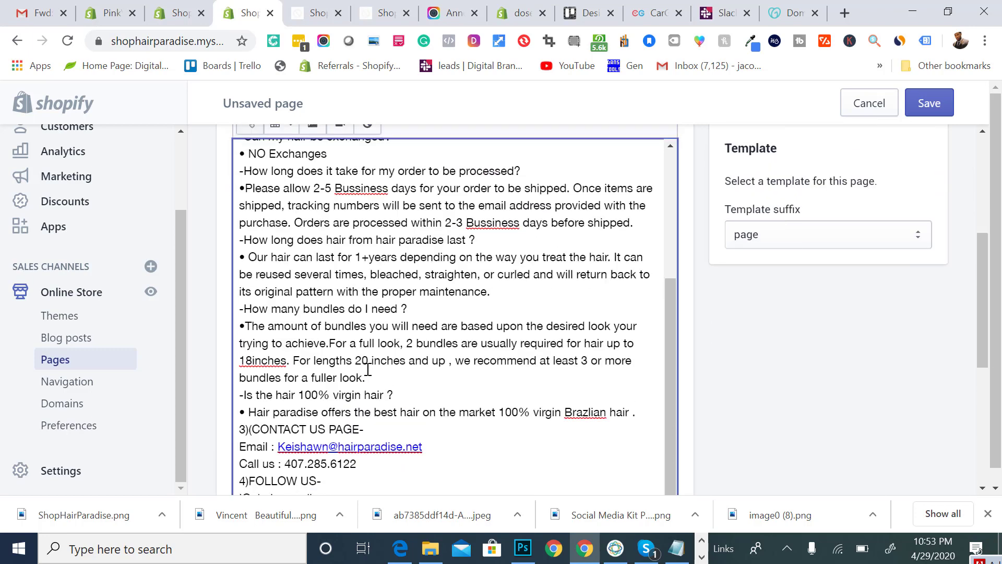
pyautogui.scroll(8, 368, 369)
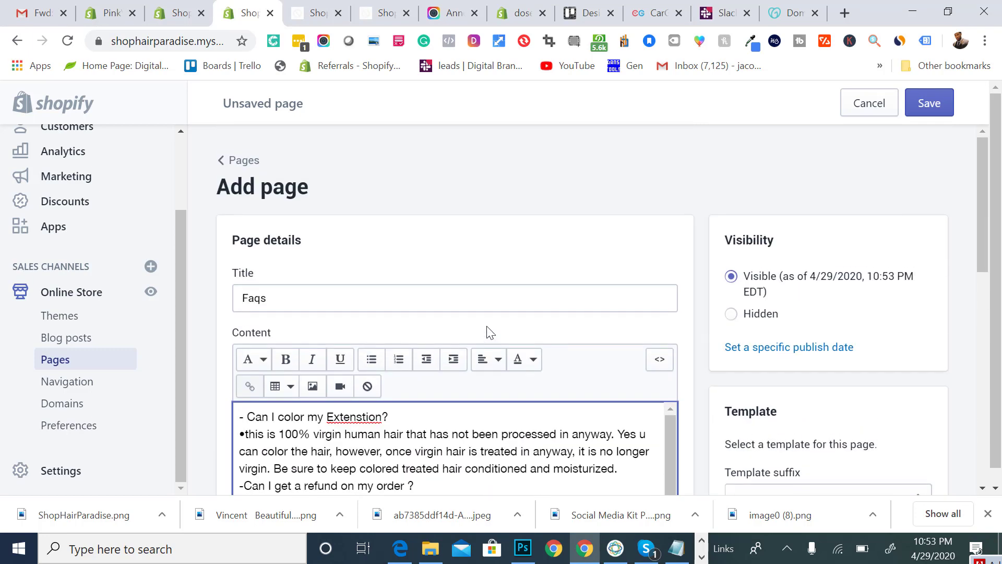
pyautogui.click(928, 102)
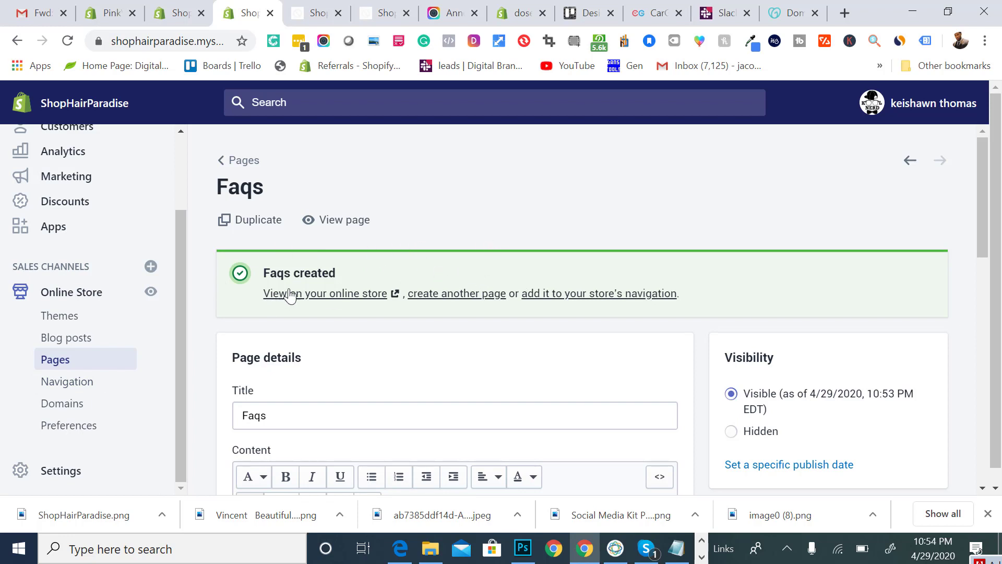
# Open the store's Main menu from the saved page's navigation link and compare its items with the storefront's menu.
pyautogui.click(580, 305)
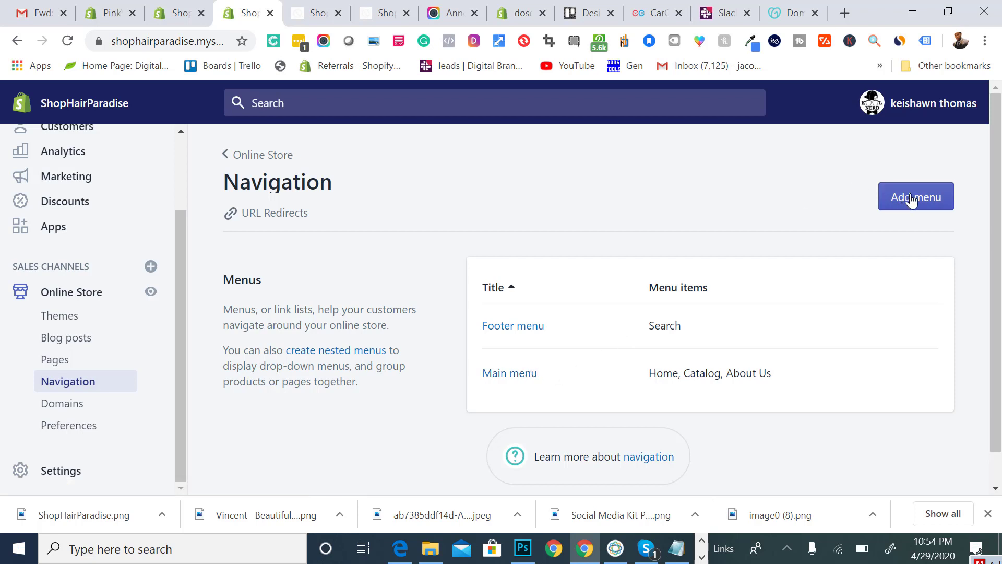
pyautogui.click(499, 373)
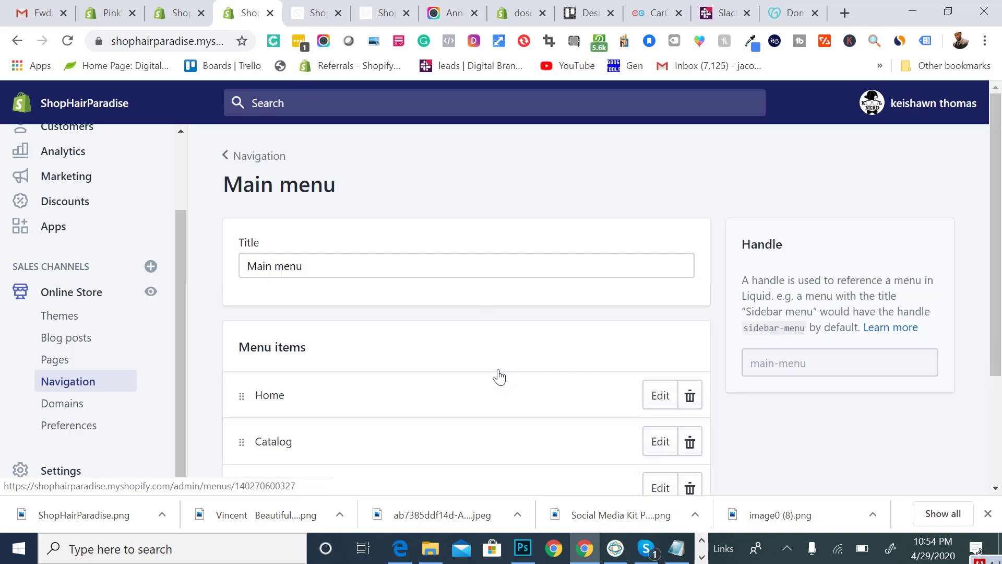
pyautogui.scroll(-2, 499, 377)
pyautogui.scroll(-1, 499, 376)
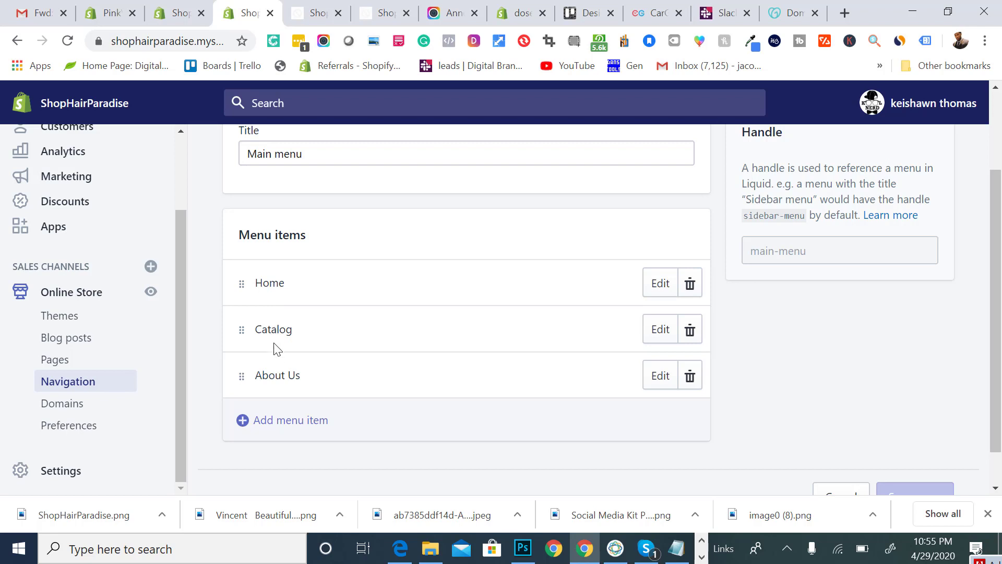
pyautogui.click(311, 13)
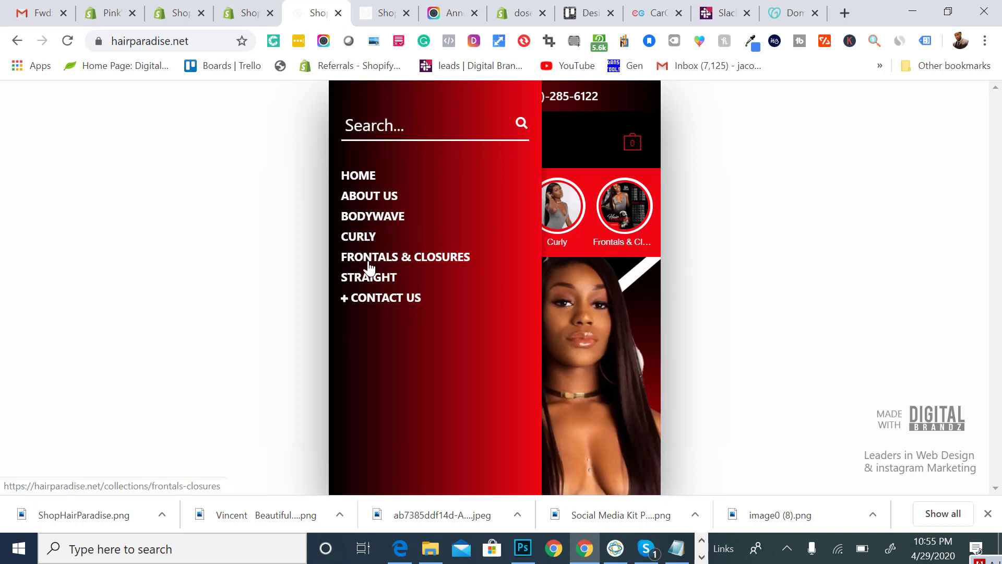
pyautogui.click(246, 13)
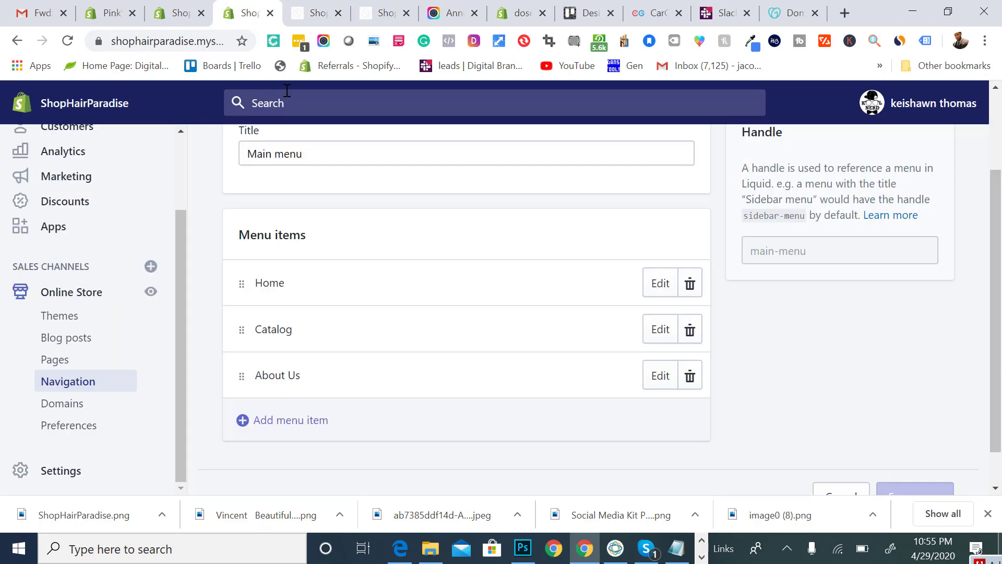
# Open the product collections in the admin and look through the full list of collections.
pyautogui.scroll(1, 125, 196)
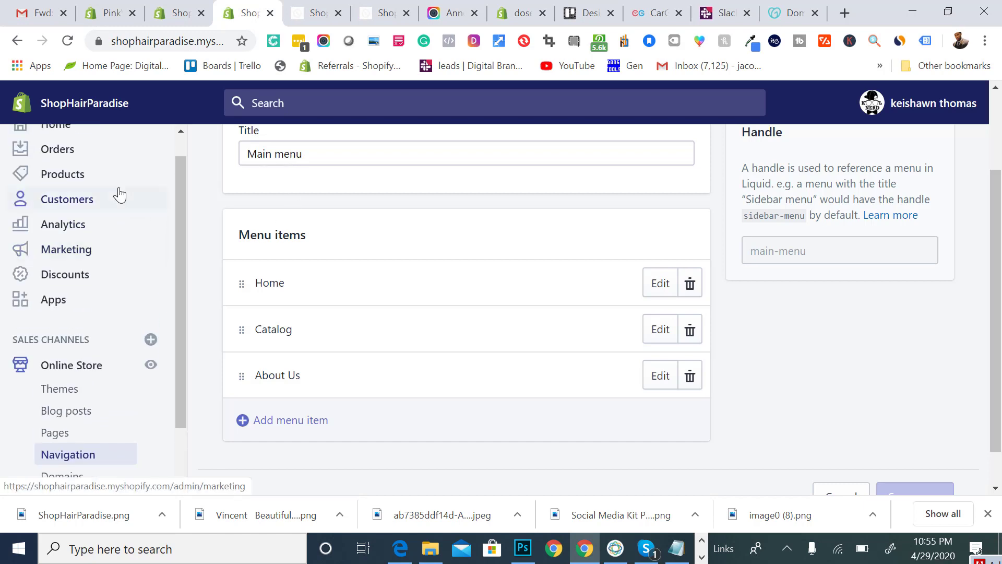
pyautogui.click(91, 182)
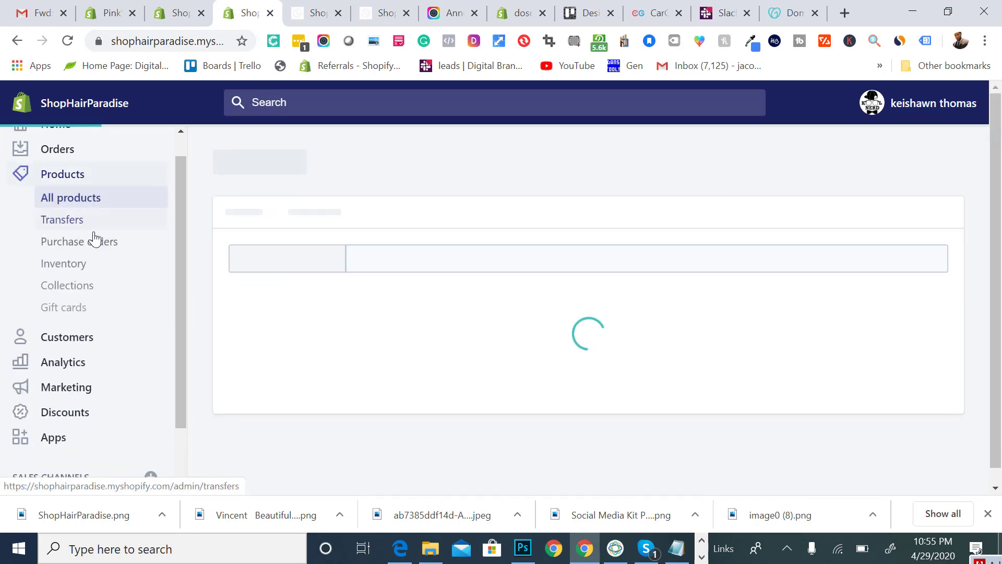
pyautogui.click(91, 288)
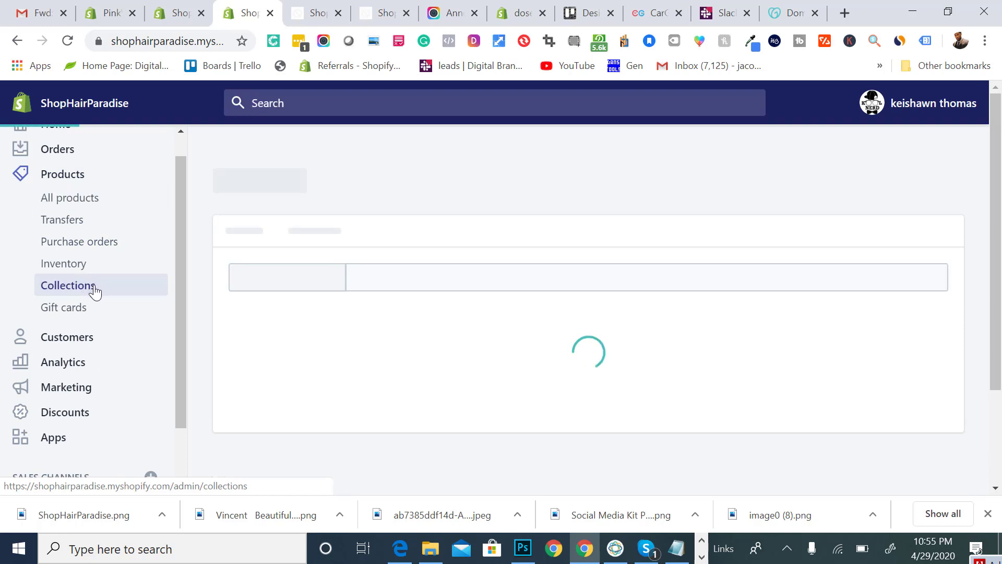
pyautogui.scroll(-3, 225, 313)
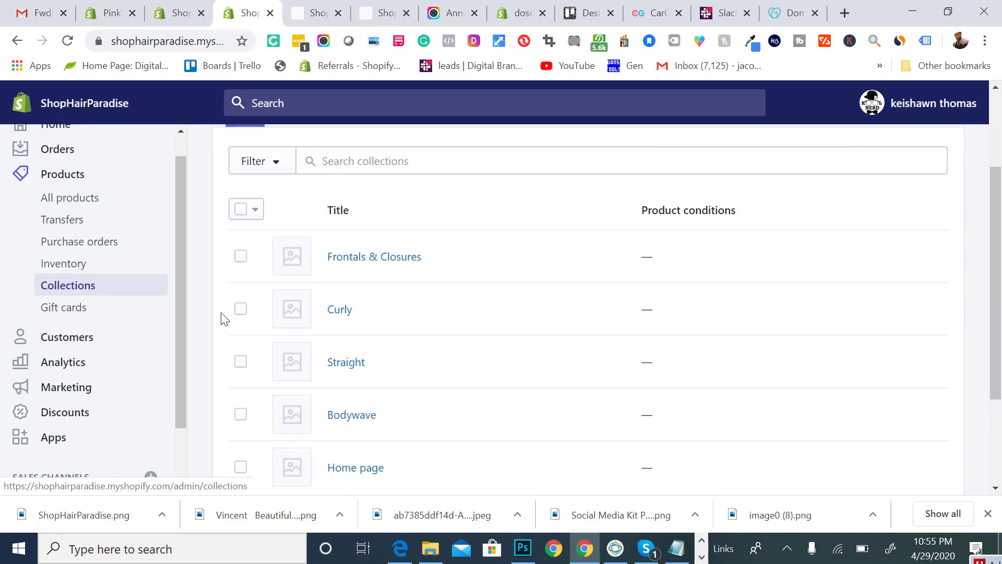
pyautogui.scroll(-1, 240, 305)
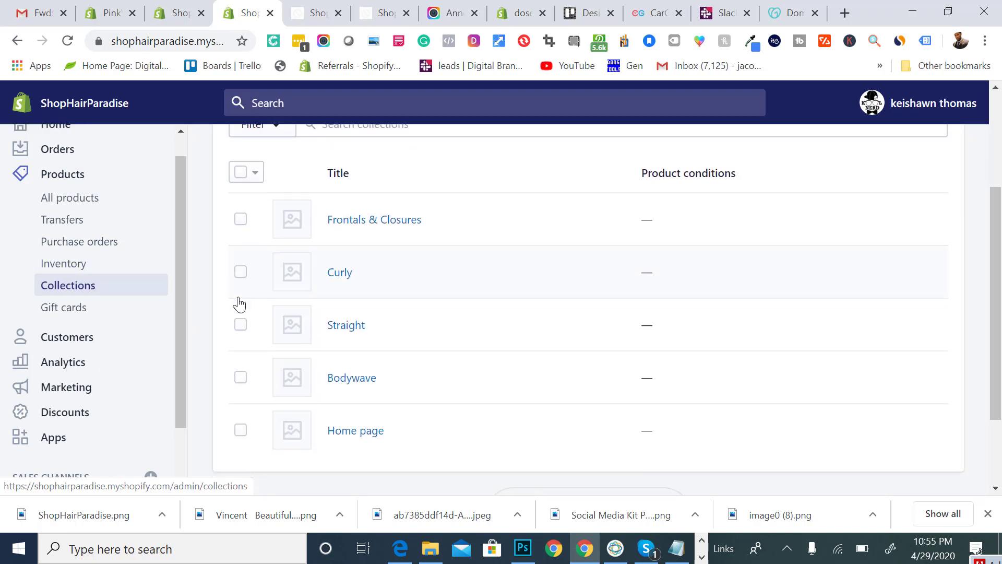
pyautogui.scroll(-2, 123, 340)
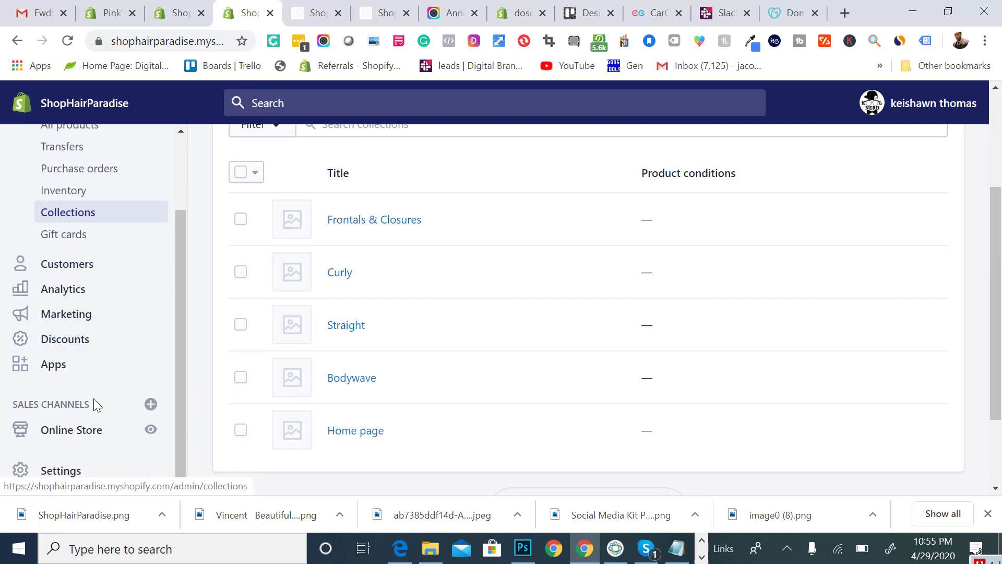
# Add a Faqs item linked to the Faqs page to the online store's Main menu and save the menu.
pyautogui.click(79, 432)
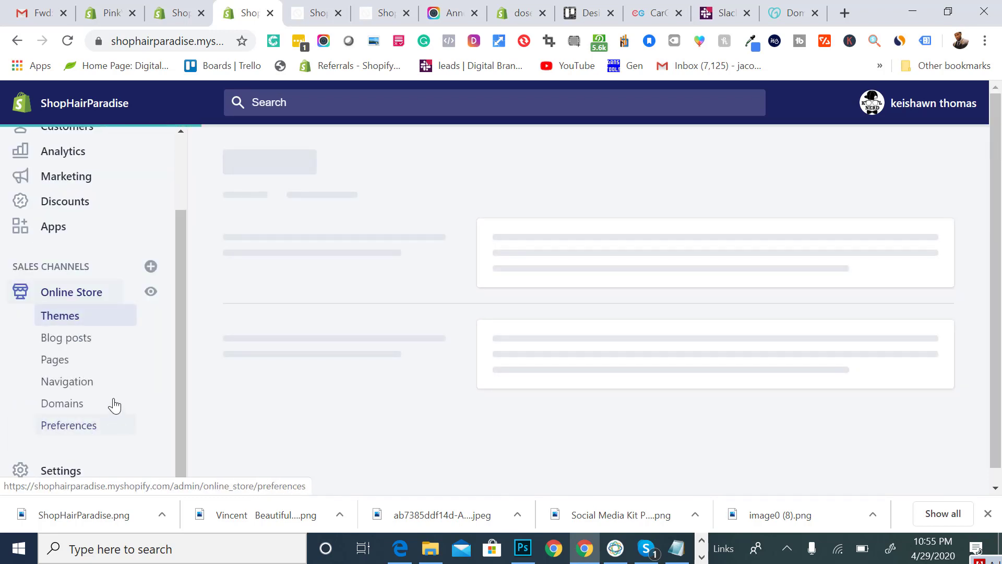
pyautogui.click(106, 389)
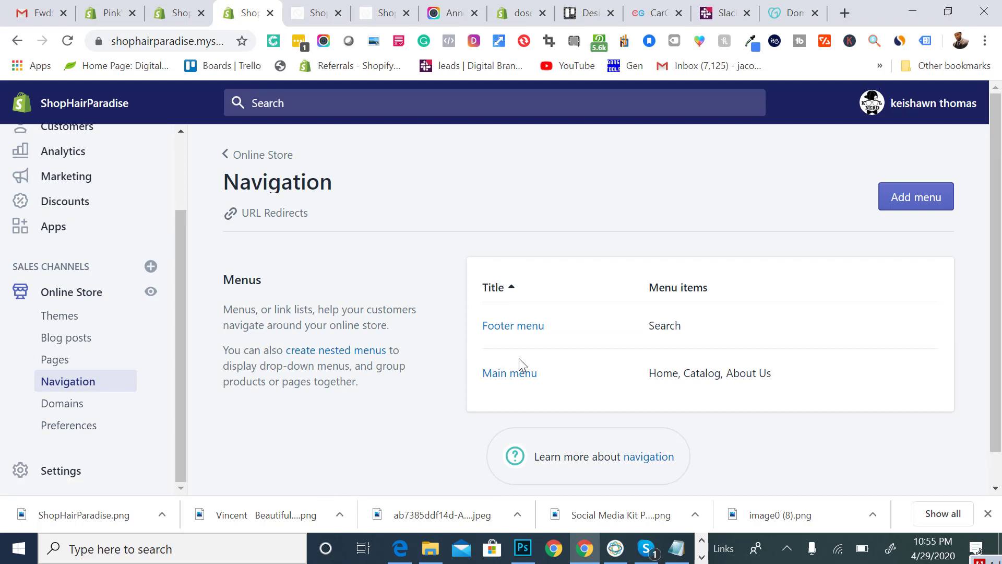
pyautogui.click(508, 384)
pyautogui.scroll(-3, 485, 379)
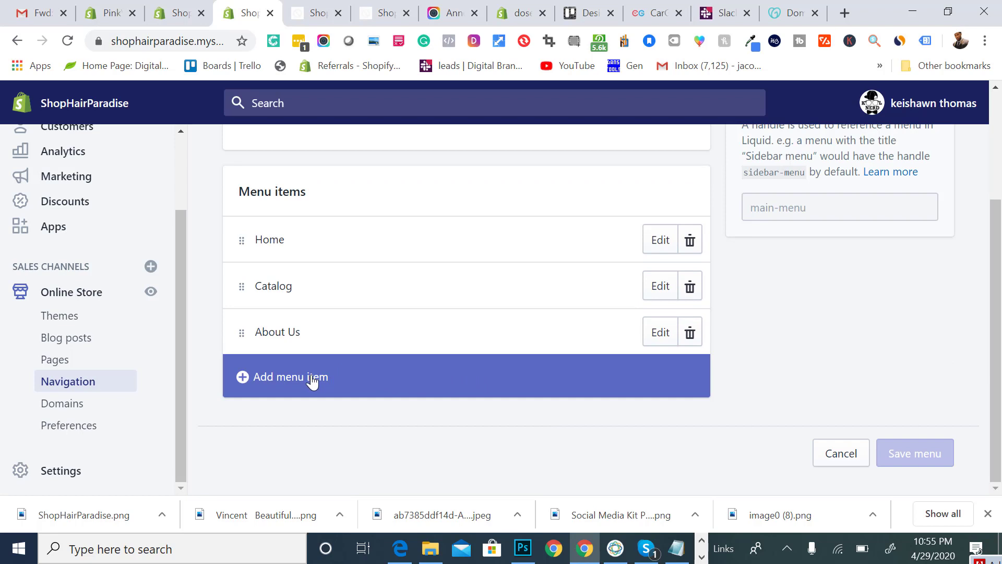
pyautogui.click(313, 382)
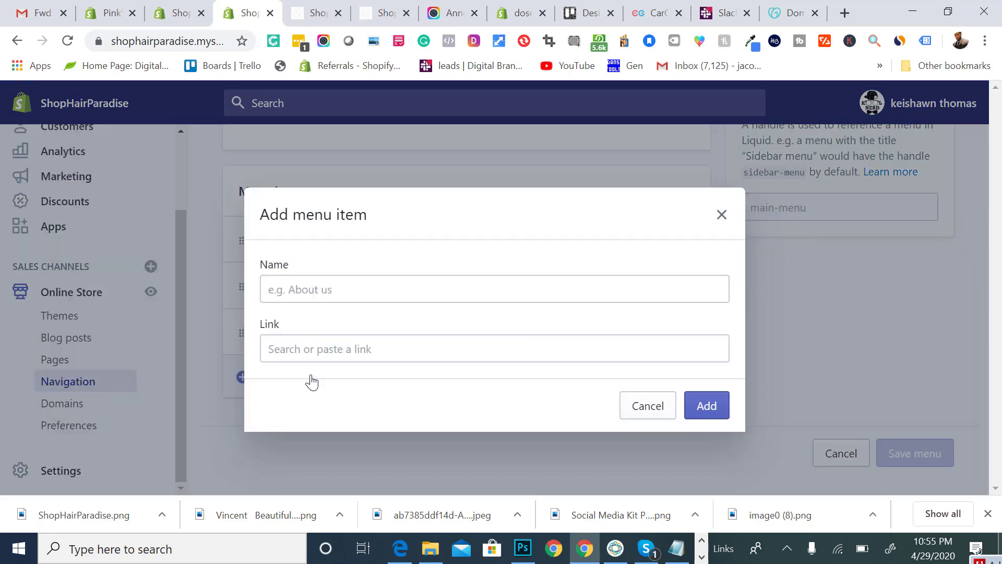
pyautogui.click(321, 349)
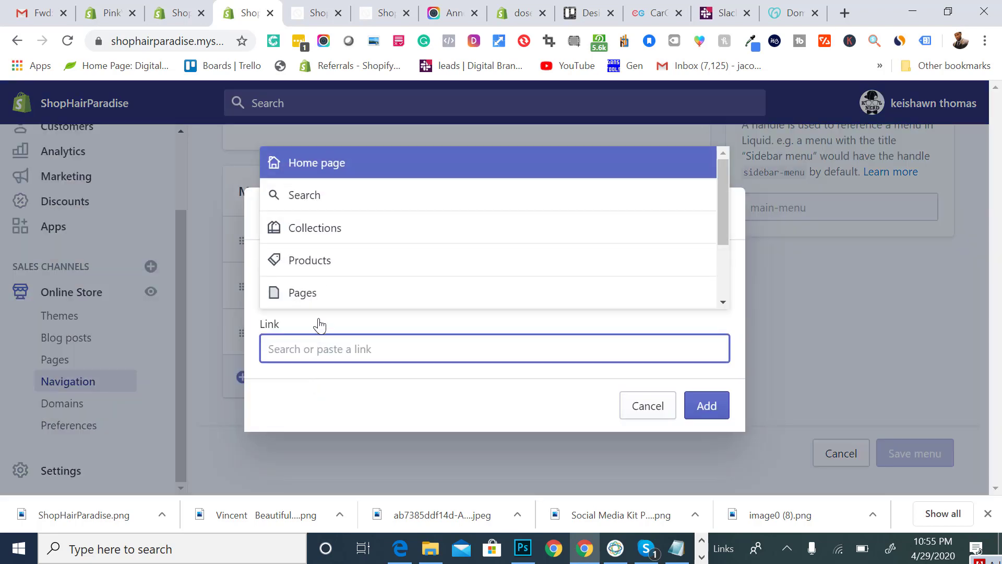
pyautogui.click(317, 295)
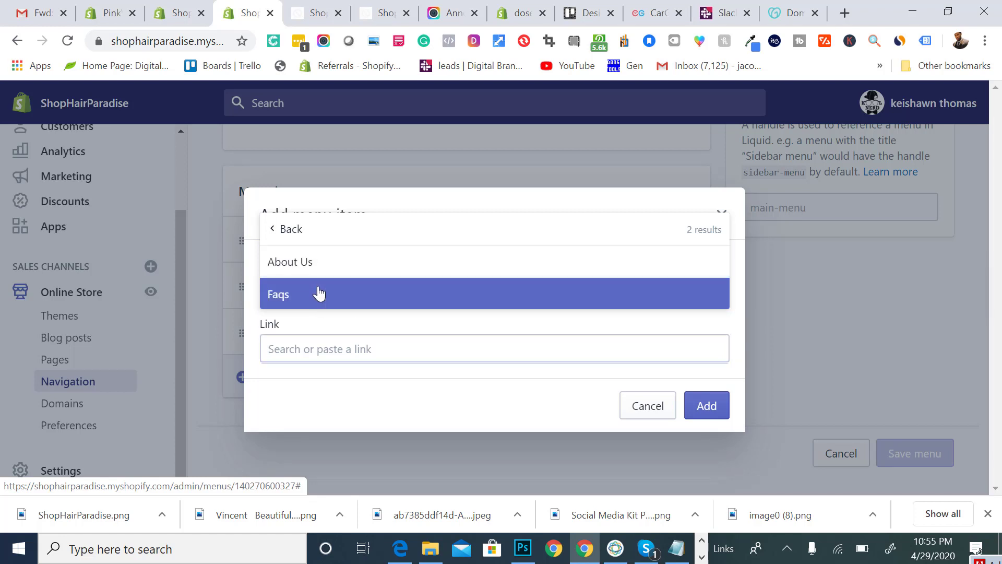
pyautogui.click(319, 292)
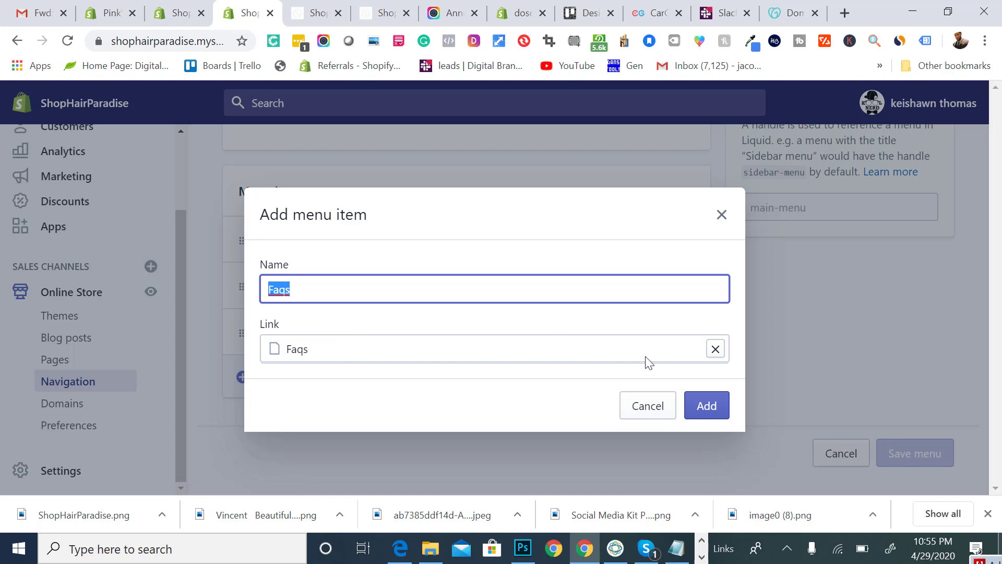
pyautogui.click(719, 406)
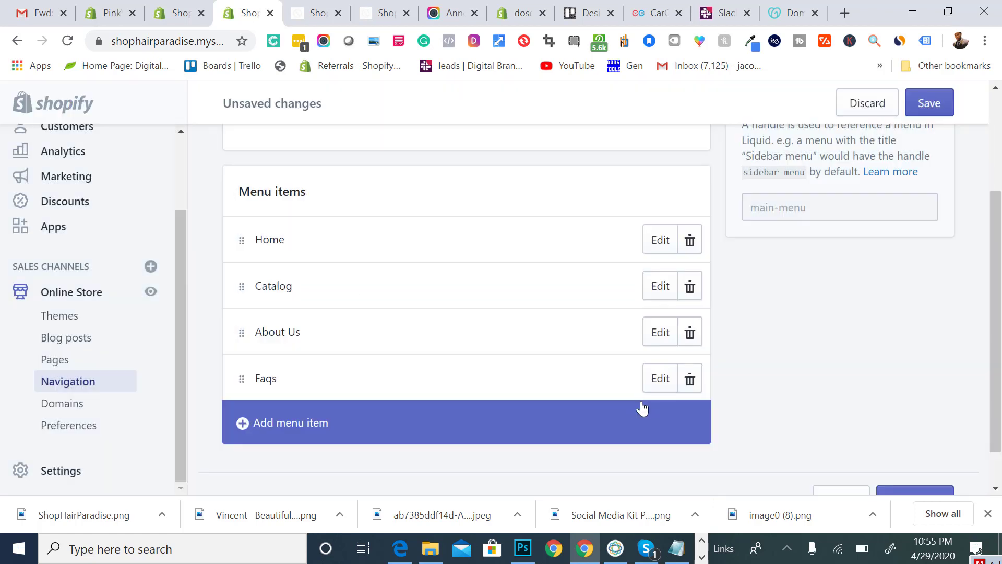
pyautogui.click(919, 111)
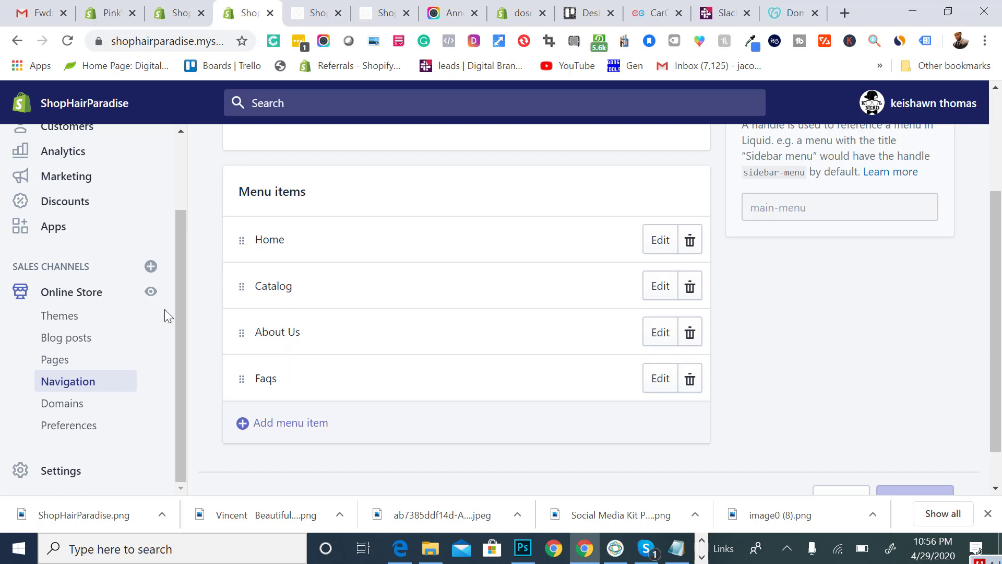
# Switch to the storefront, reload it and open the Faqs page from its navigation menu.
pyautogui.click(300, 12)
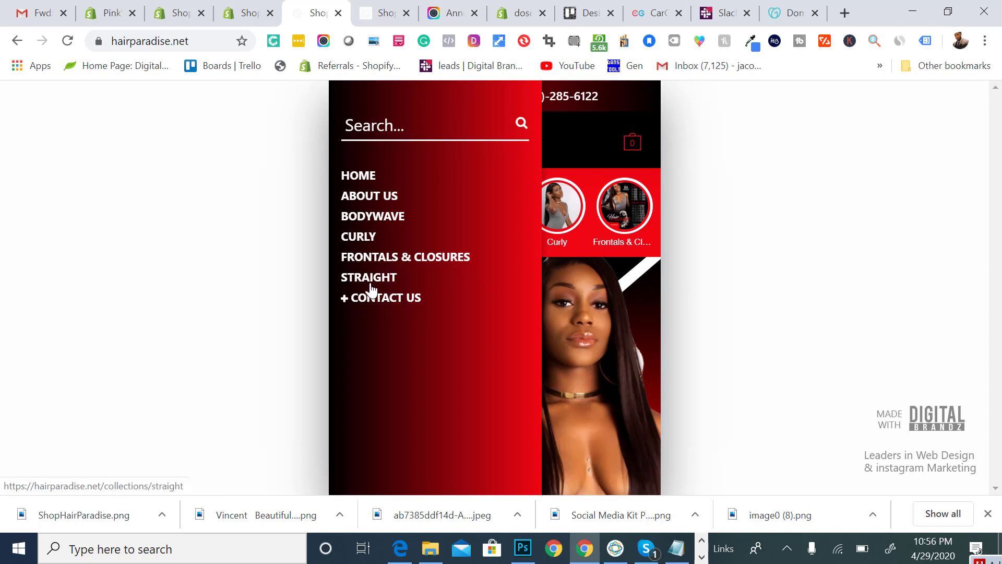
pyautogui.click(68, 41)
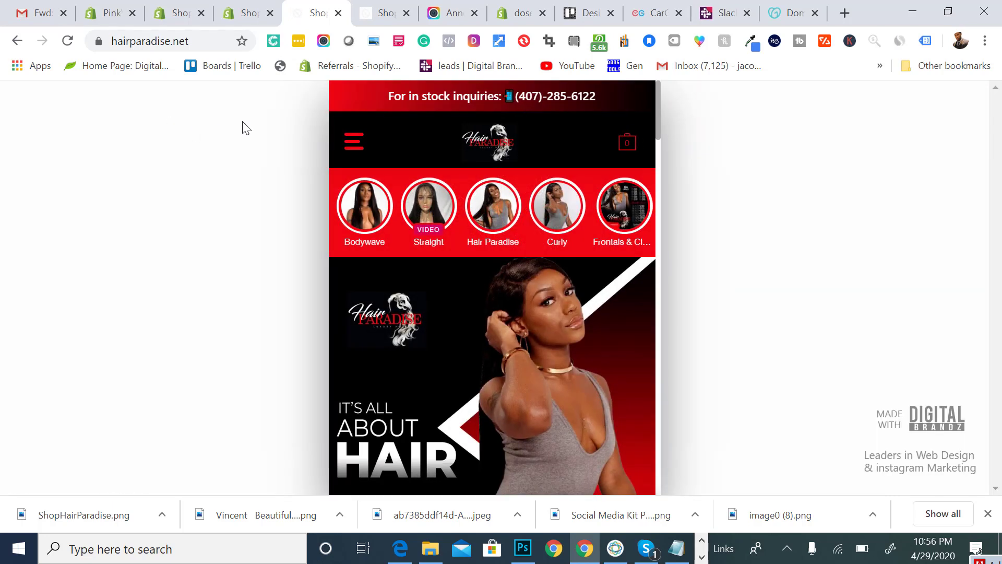
pyautogui.click(360, 141)
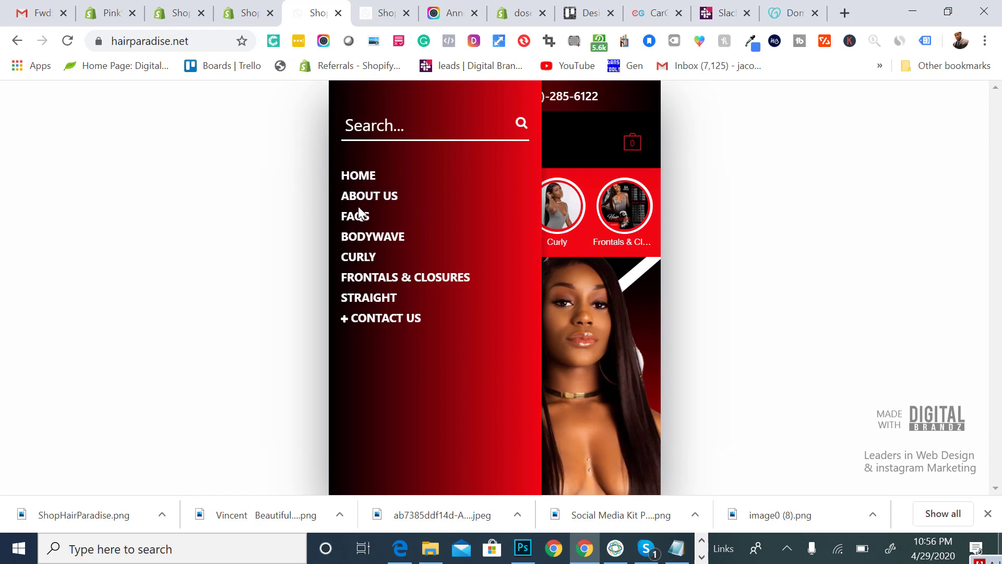
pyautogui.click(358, 217)
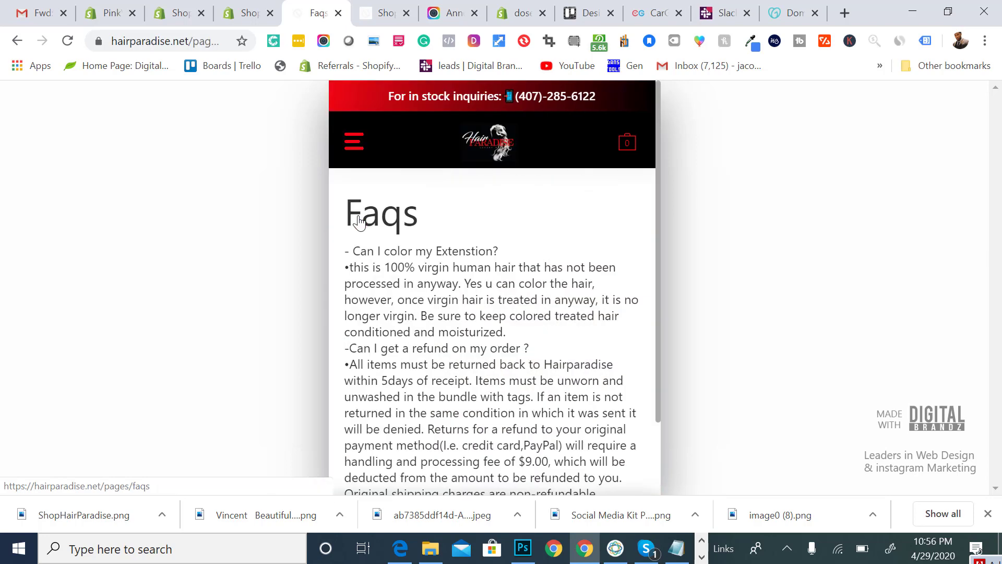
# Return to the storefront's home page and check the Contact Us form in the navigation menu, collapsing it again.
pyautogui.click(504, 145)
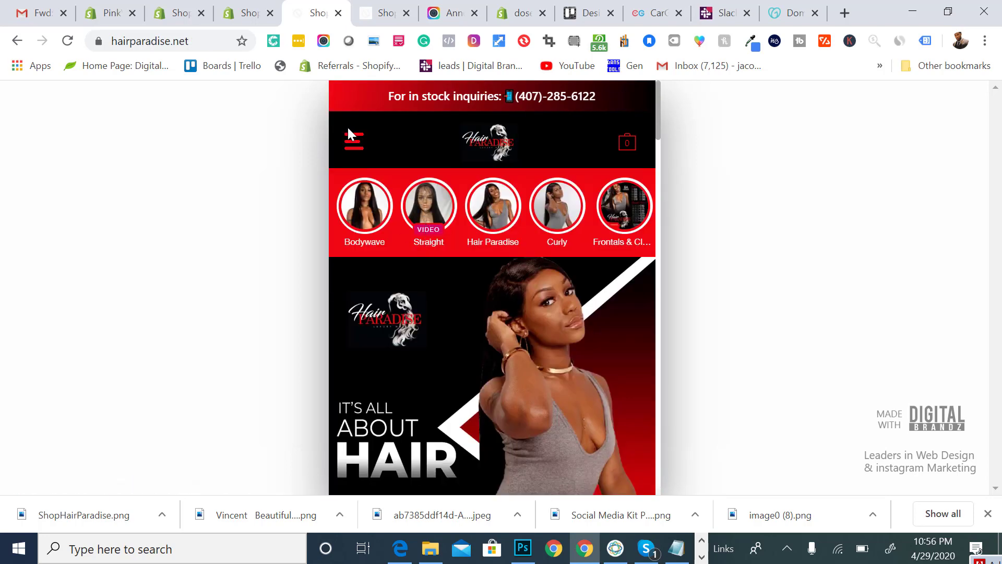
pyautogui.click(353, 152)
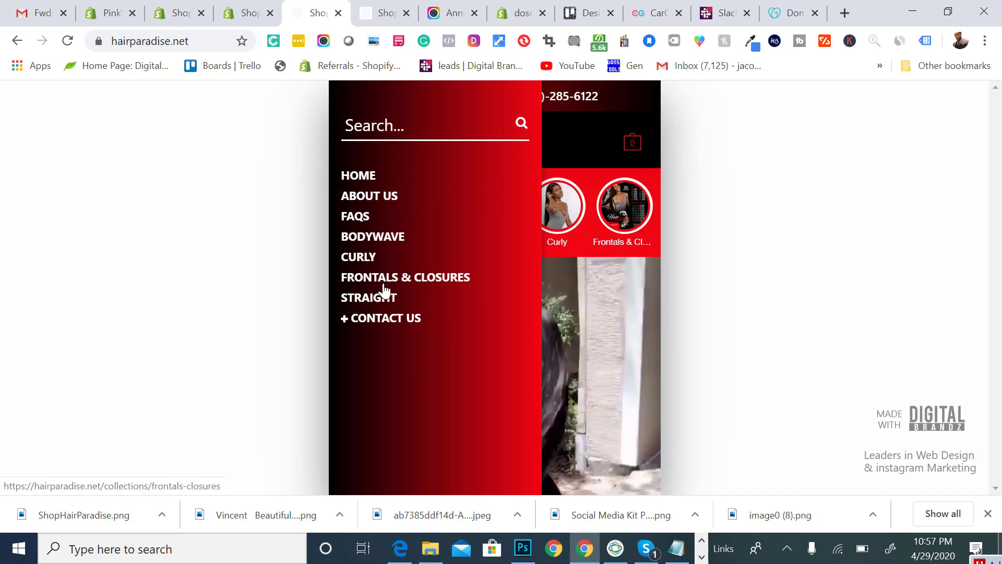
pyautogui.click(357, 317)
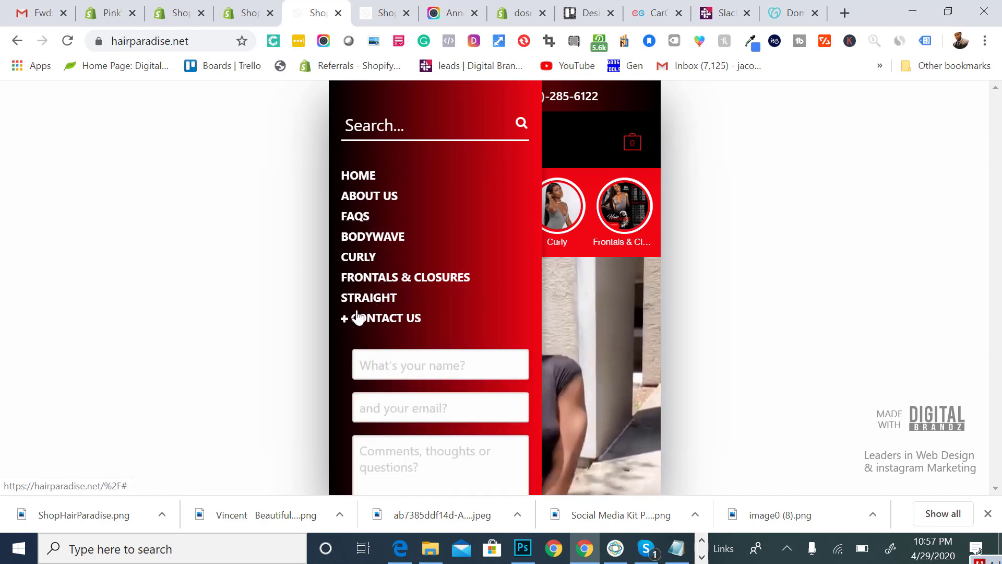
pyautogui.click(357, 317)
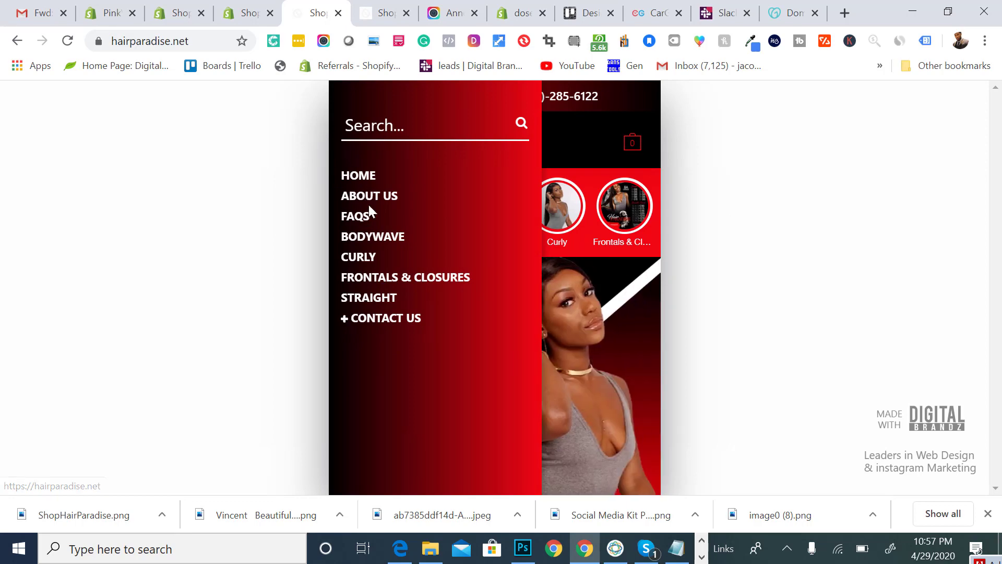
# Check the storefront's Faqs page down to the mailing list section, then return to the home page.
pyautogui.click(362, 220)
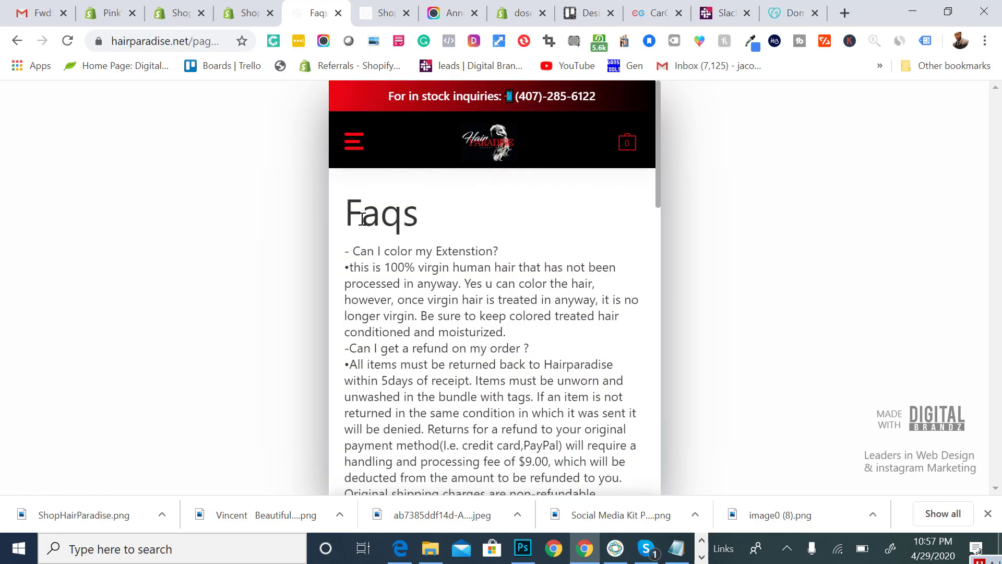
pyautogui.scroll(-15, 438, 263)
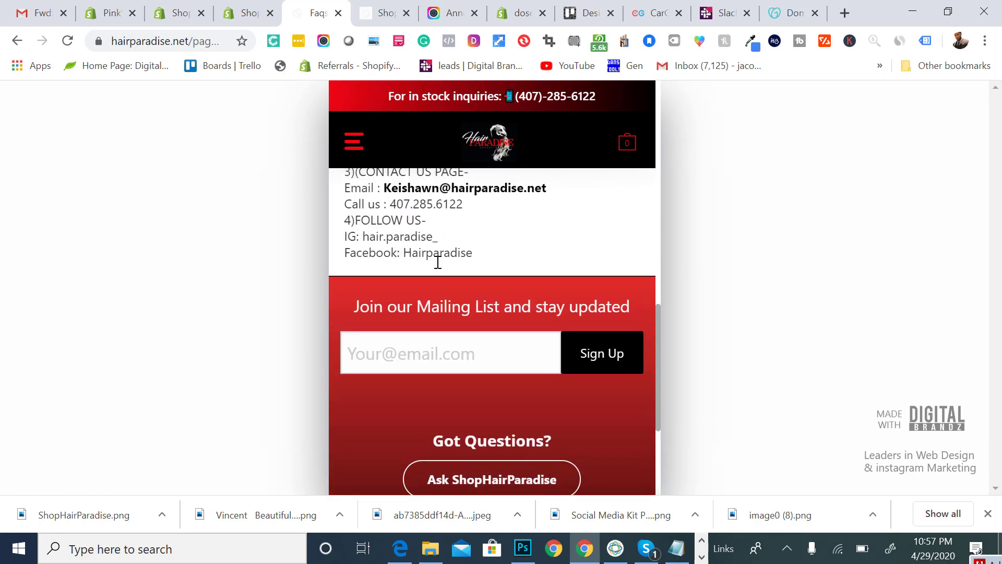
pyautogui.click(491, 142)
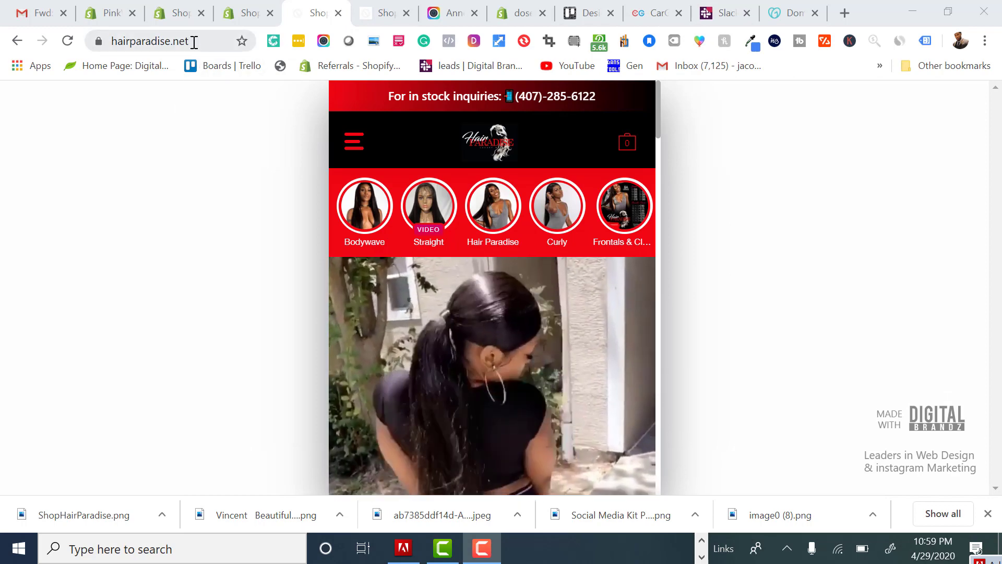
# Load the prettyproperhair.com website in place of the Hair Paradise storefront.
pyautogui.click(194, 42)
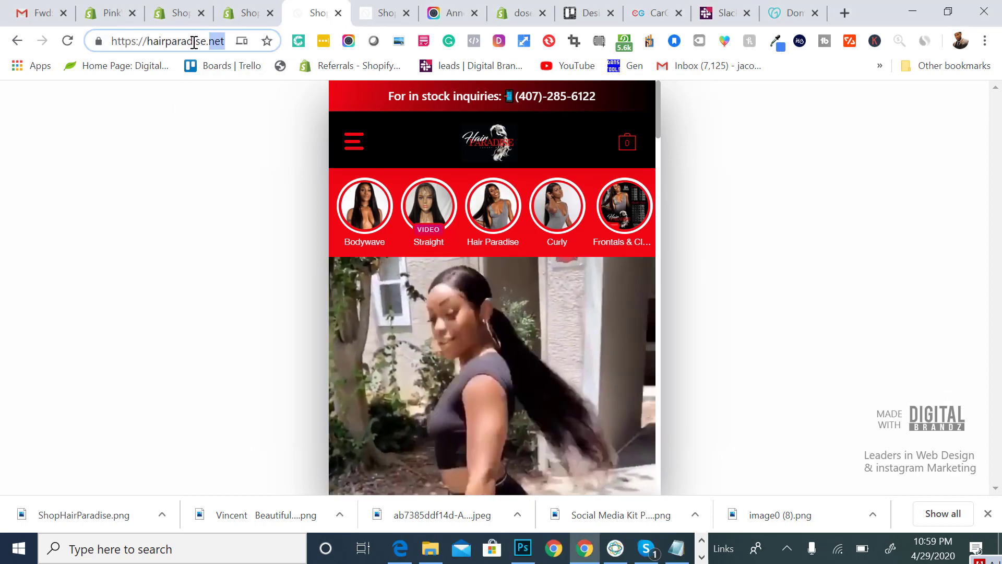
pyautogui.click(193, 42)
pyautogui.doubleClick(194, 42)
pyautogui.click(193, 67)
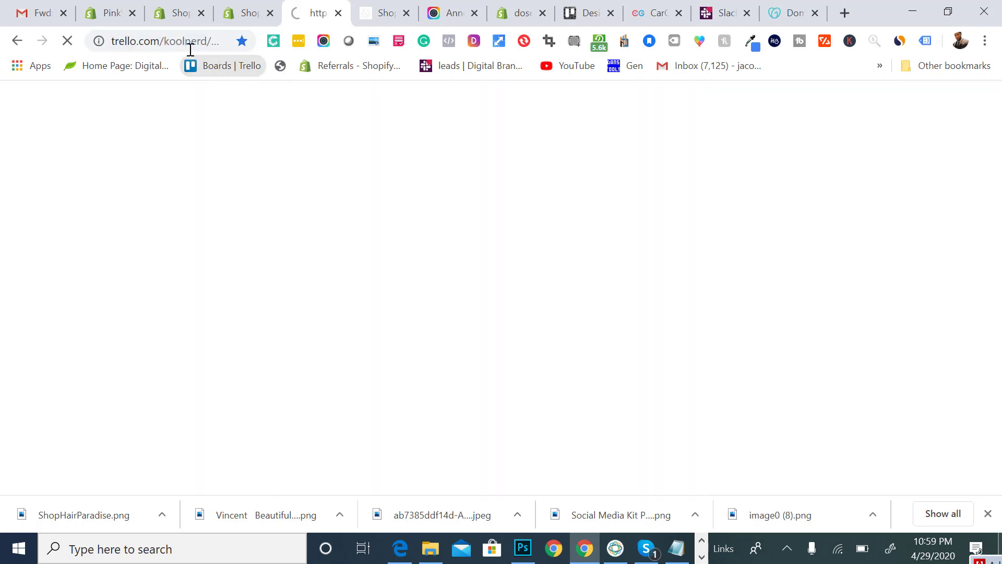
pyautogui.tripleClick(191, 48)
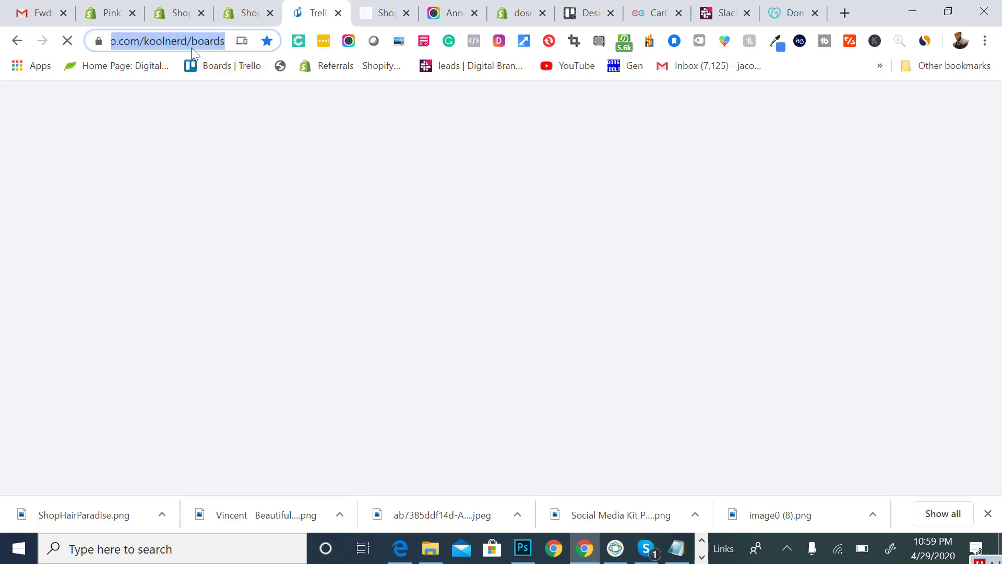
pyautogui.write('pre')
pyautogui.click(189, 69)
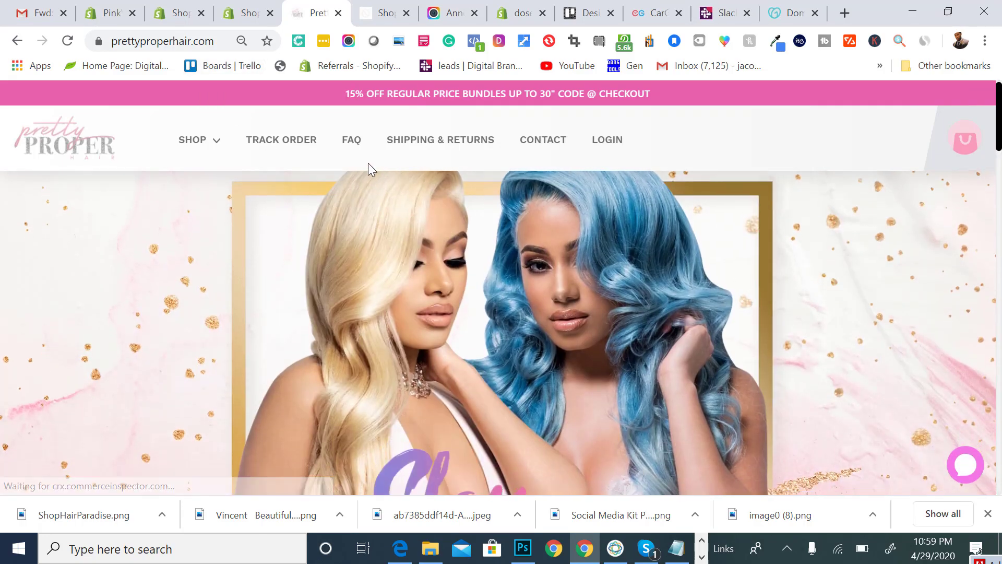
# Open the Our Story page from the Pretty Proper Hair footer and review its image-and-text sections.
pyautogui.scroll(-6, 368, 163)
pyautogui.scroll(-15, 368, 163)
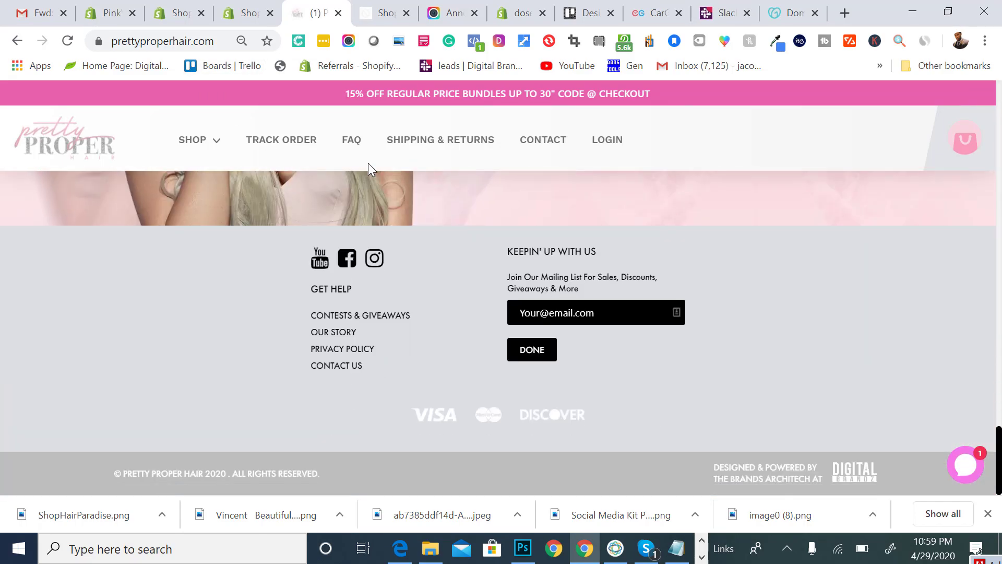
pyautogui.click(332, 334)
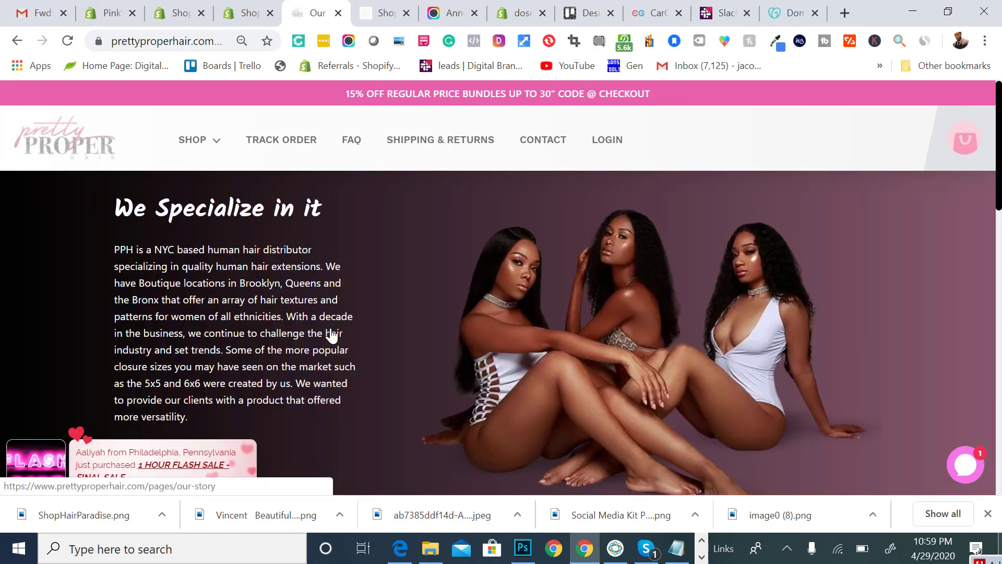
pyautogui.scroll(-5, 381, 353)
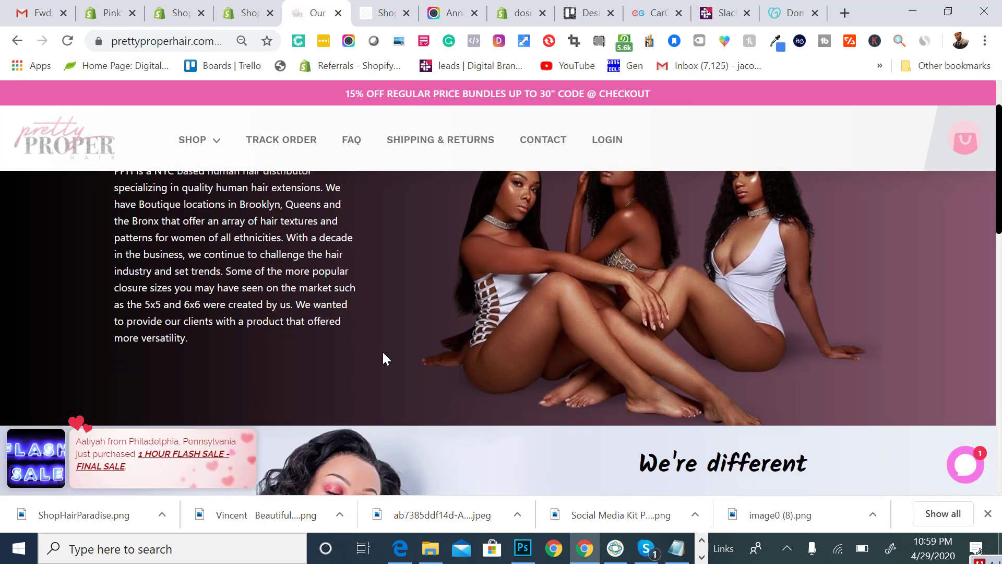
pyautogui.scroll(-10, 383, 349)
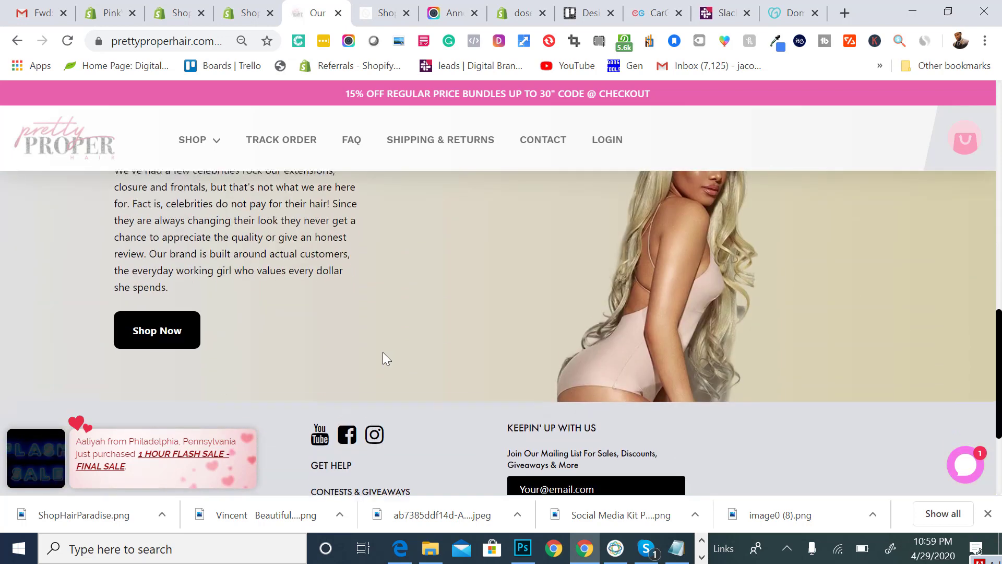
pyautogui.scroll(3, 383, 352)
pyautogui.scroll(8, 383, 352)
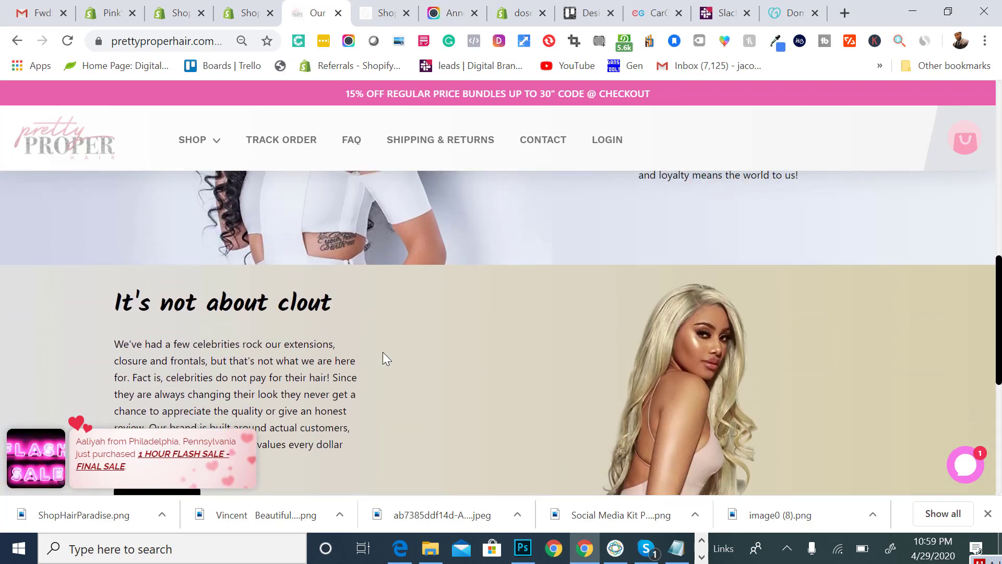
pyautogui.scroll(4, 383, 353)
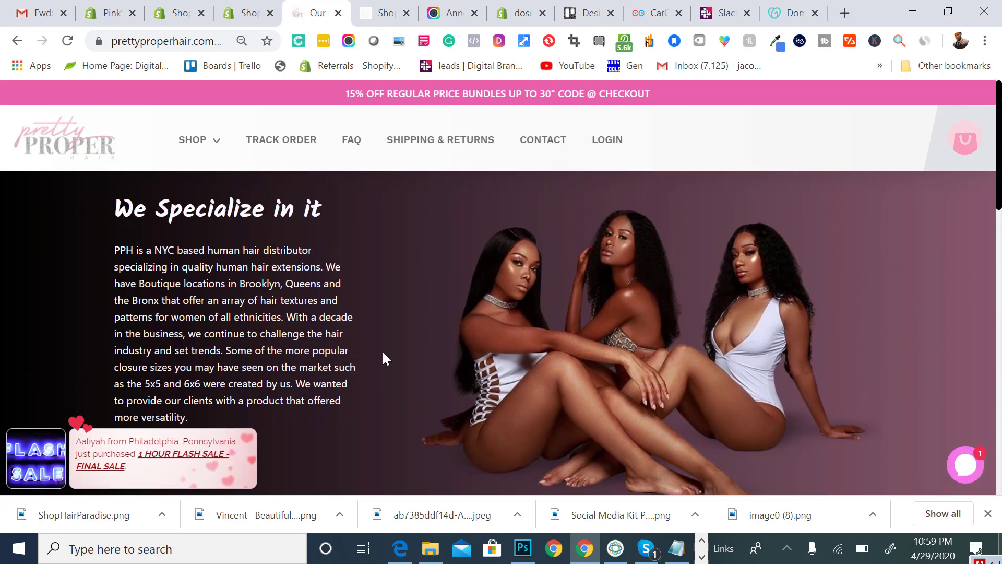
pyautogui.scroll(-7, 392, 331)
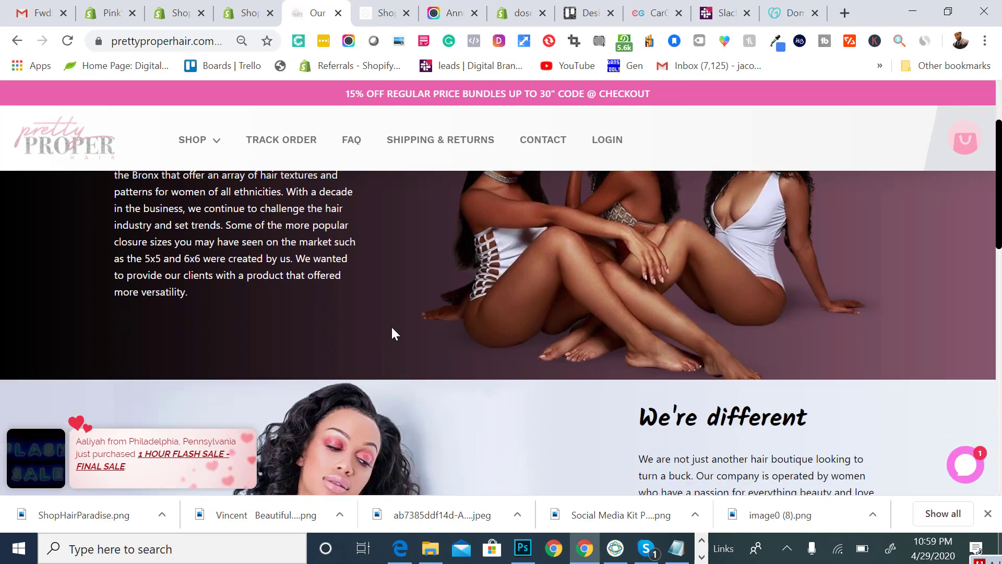
pyautogui.scroll(-1, 393, 328)
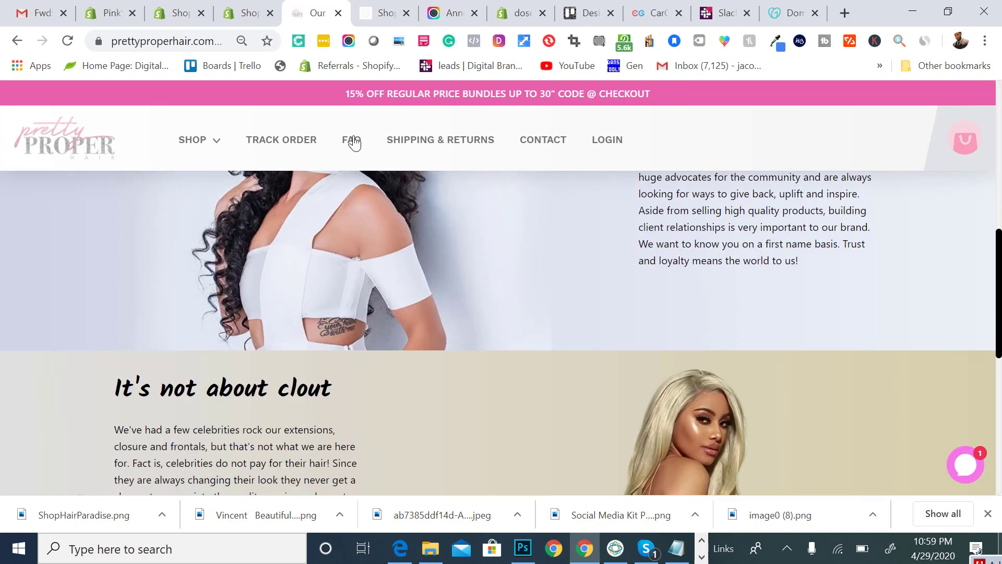
# Open the site's FAQ page and check the online return policy and hair grade answers, collapsing each again.
pyautogui.click(353, 142)
pyautogui.scroll(-2, 394, 225)
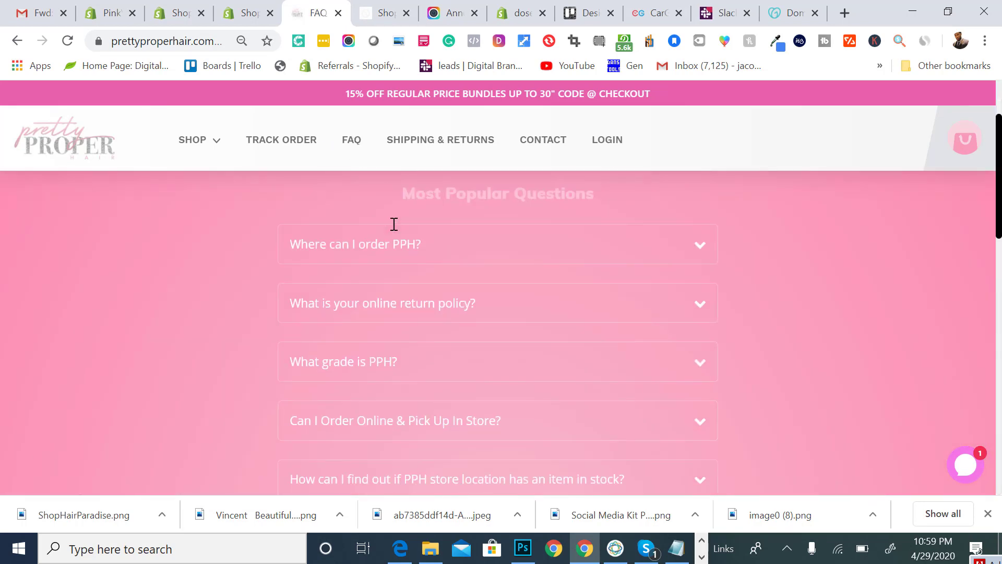
pyautogui.click(394, 231)
pyautogui.click(410, 252)
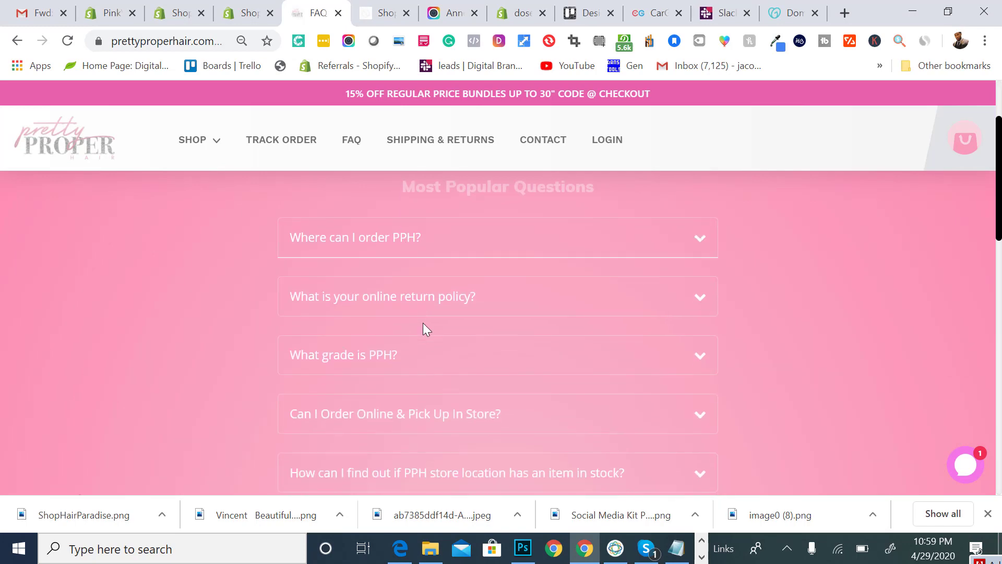
pyautogui.click(422, 313)
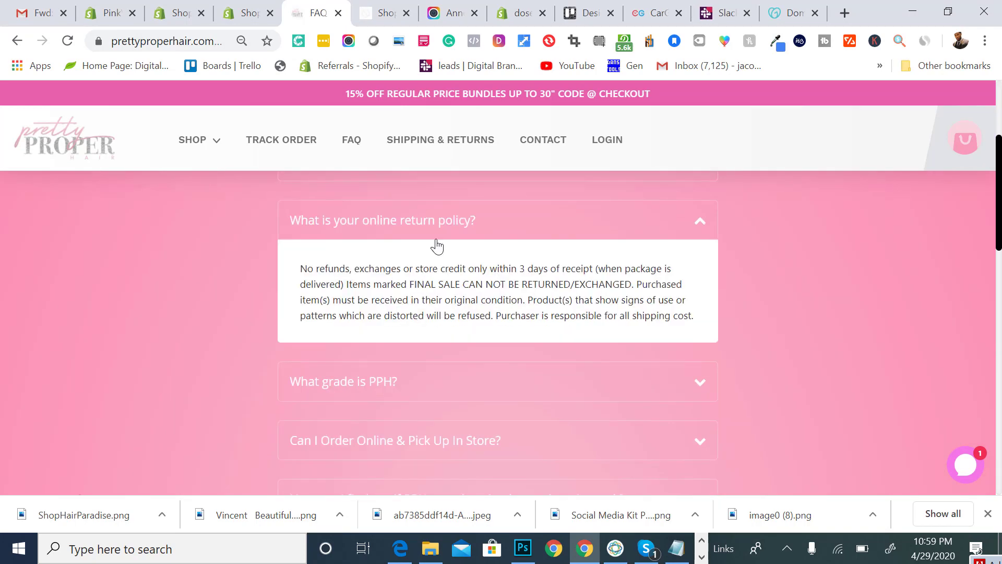
pyautogui.click(437, 236)
pyautogui.click(437, 306)
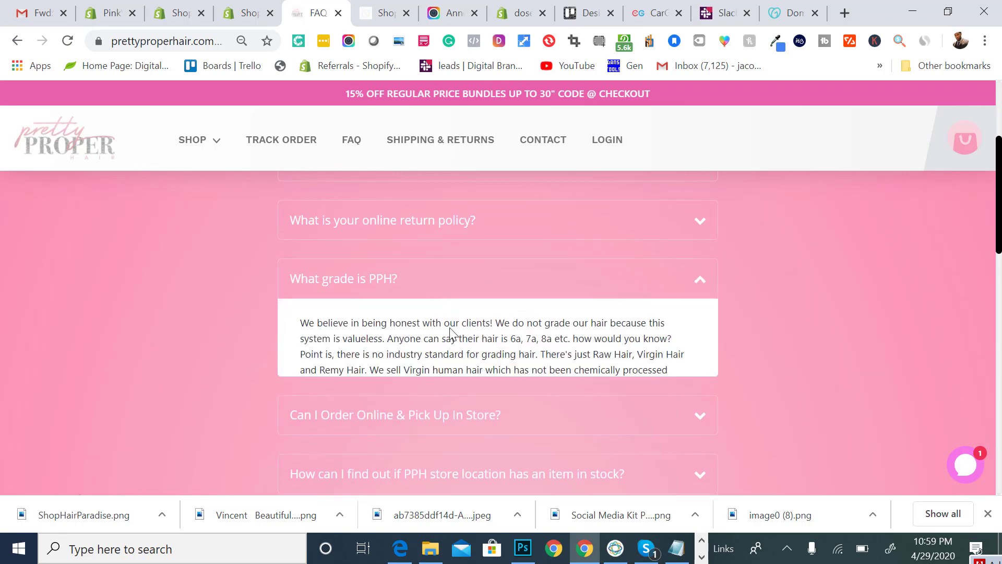
pyautogui.click(476, 287)
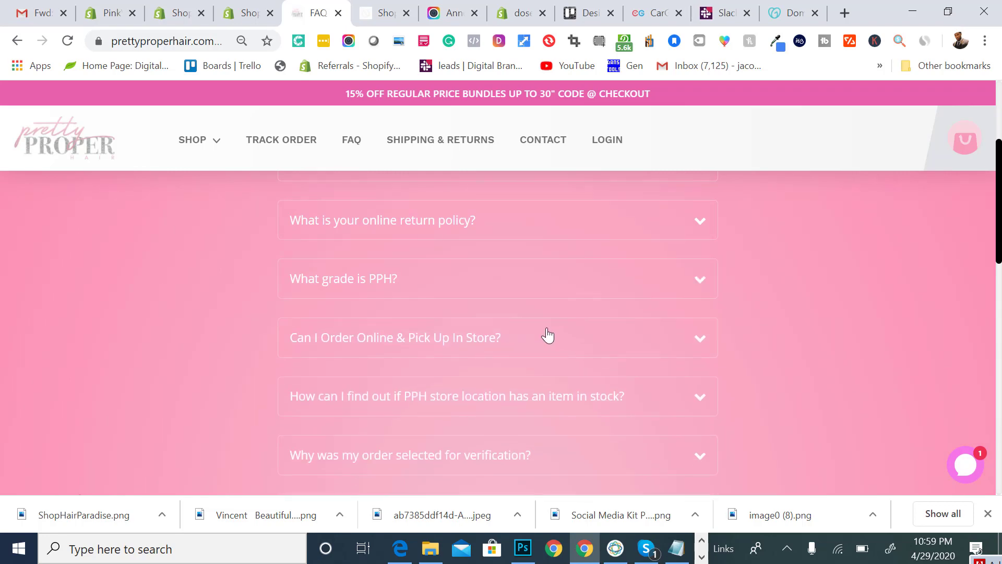
# Check the FAQ answers on store pickup, store location stock and order verification, collapsing each again.
pyautogui.click(546, 336)
pyautogui.click(547, 324)
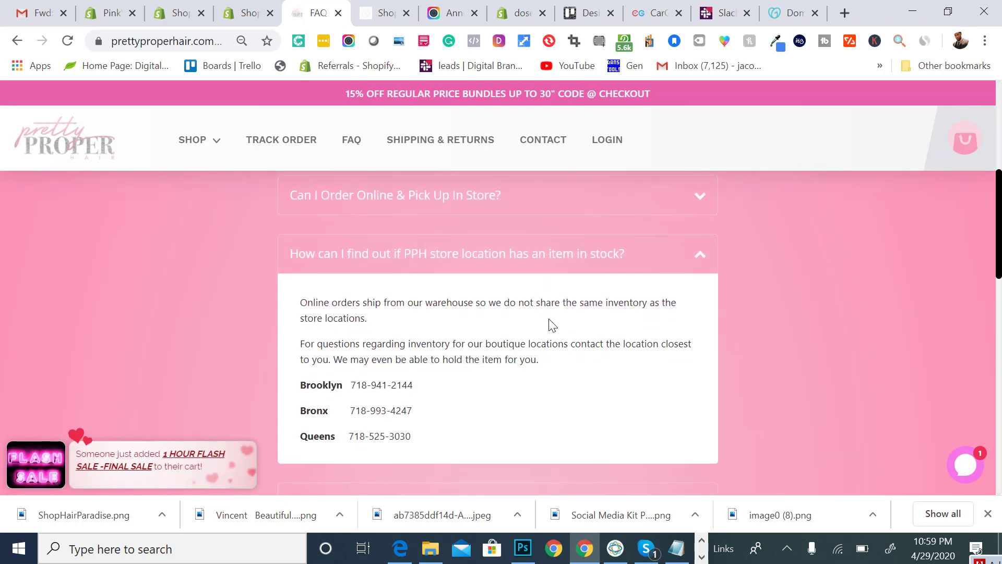
pyautogui.click(547, 259)
pyautogui.click(539, 316)
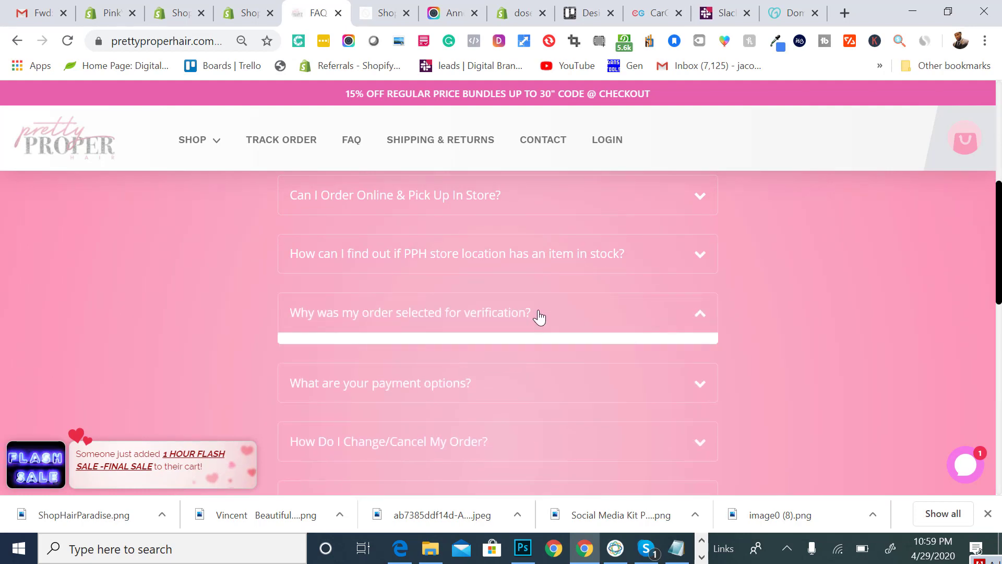
pyautogui.click(539, 315)
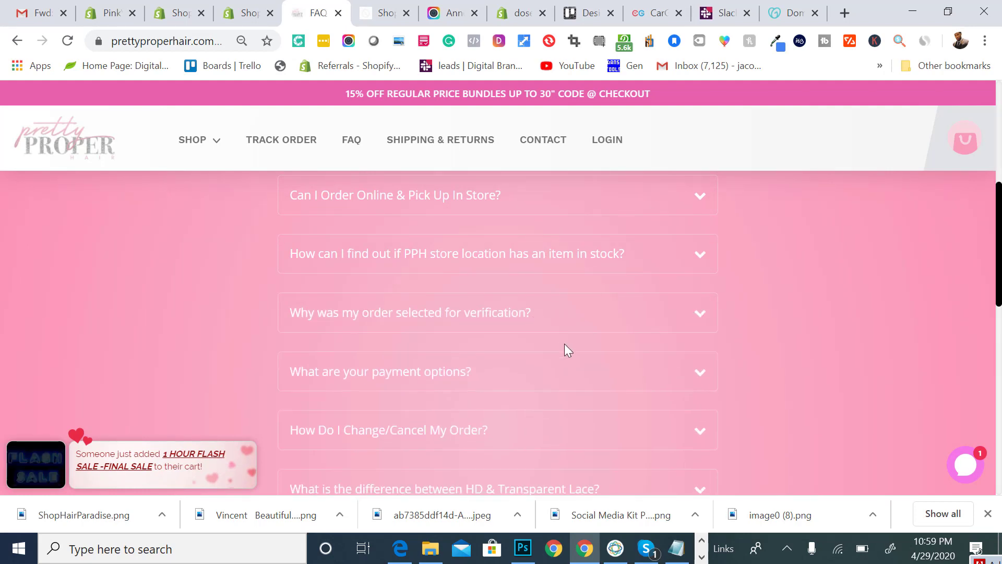
# Check the FAQ answers on payment options, changing or cancelling an order, and HD versus transparent lace, then view the remaining questions down to the footer.
pyautogui.click(576, 374)
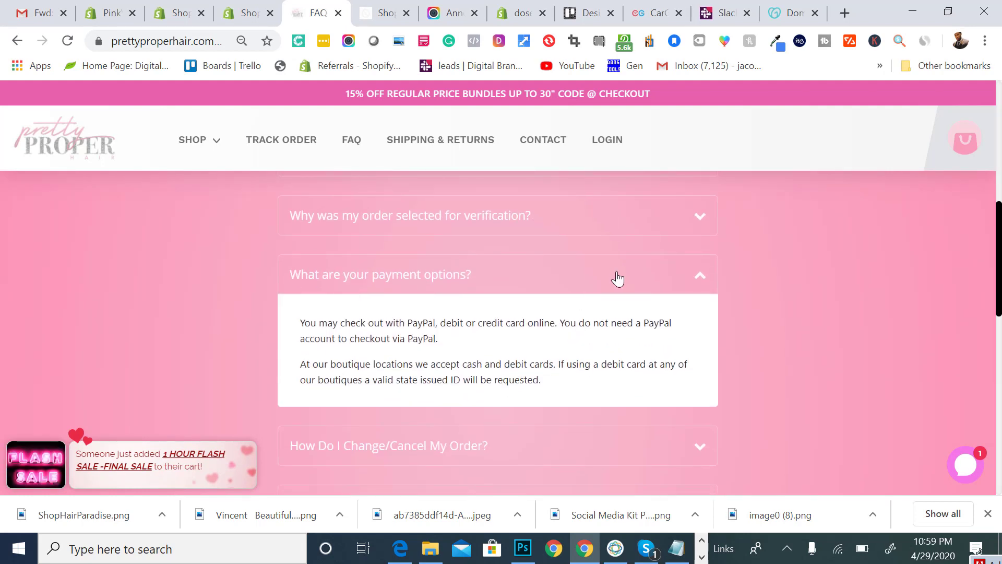
pyautogui.click(616, 272)
pyautogui.click(618, 349)
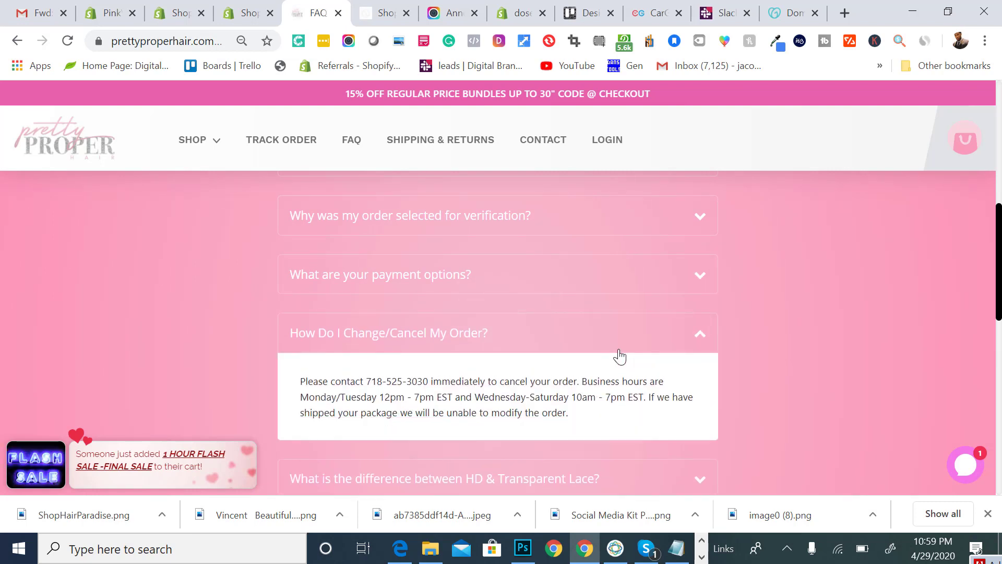
pyautogui.click(619, 351)
pyautogui.click(625, 392)
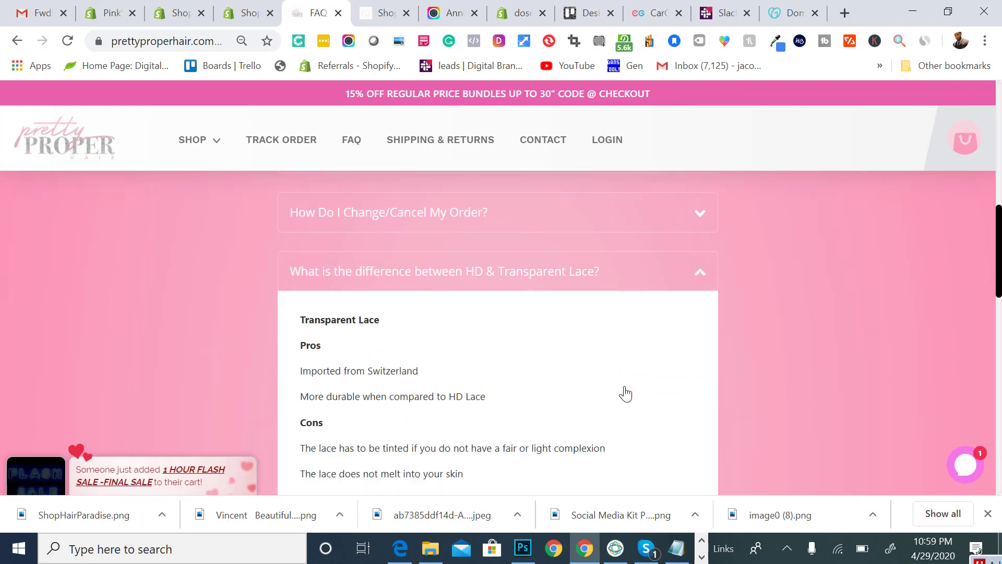
pyautogui.click(654, 288)
pyautogui.scroll(-3, 621, 392)
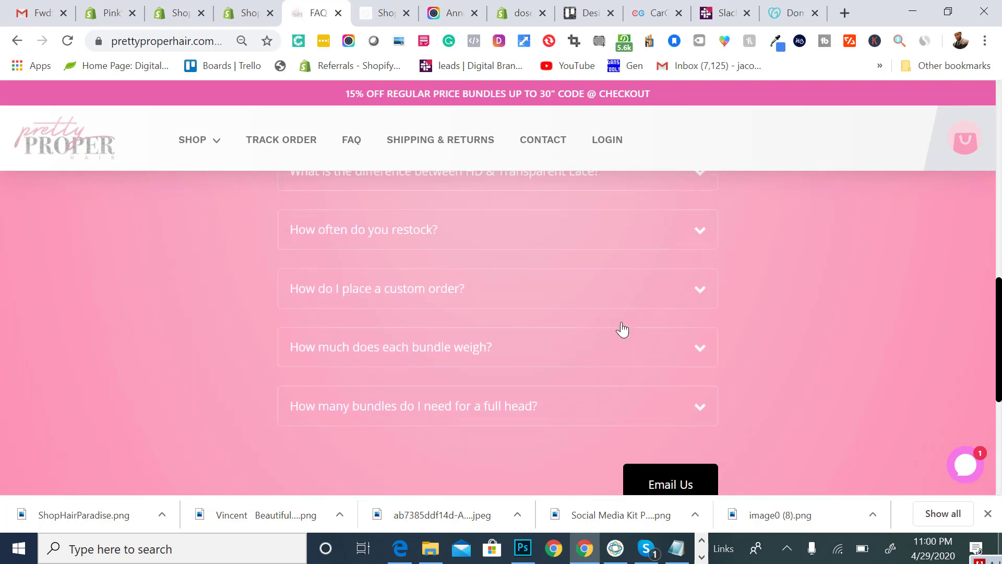
pyautogui.scroll(-5, 599, 349)
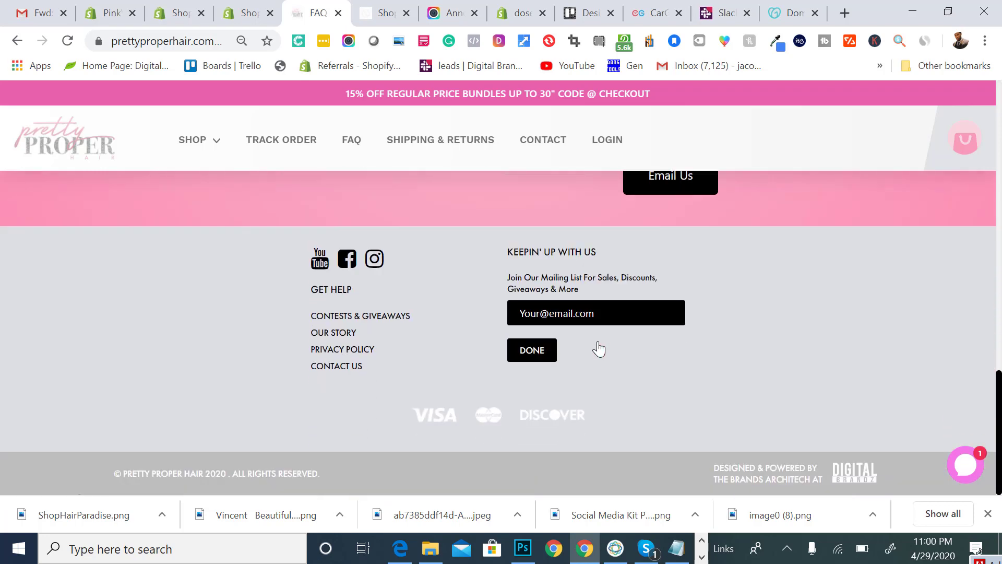
# Return to the Our Story page from the footer and review its sections down to It's not about clout and back up.
pyautogui.click(335, 334)
pyautogui.scroll(-4, 449, 339)
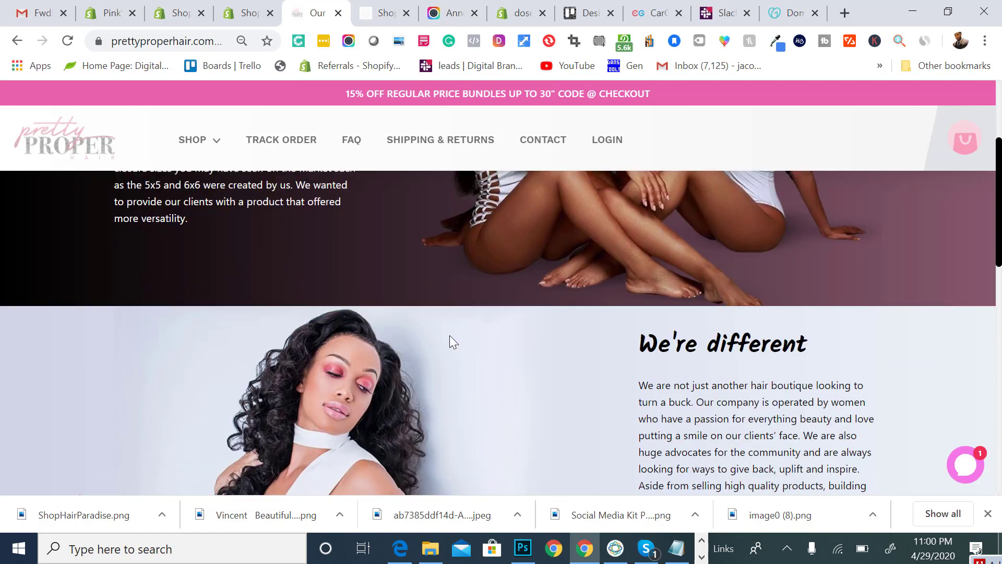
pyautogui.scroll(-1, 450, 341)
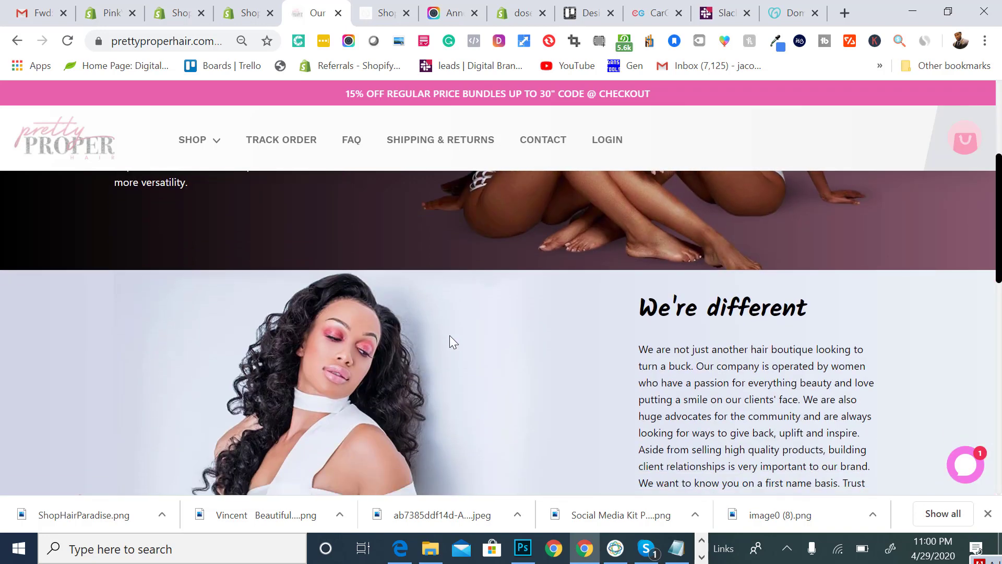
pyautogui.scroll(-5, 450, 336)
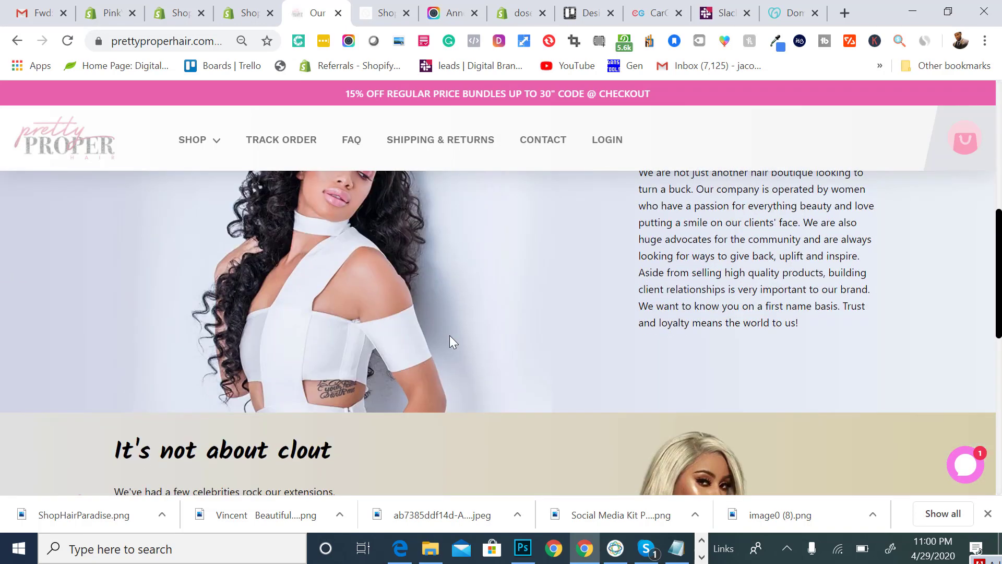
pyautogui.scroll(-5, 450, 335)
pyautogui.scroll(12, 450, 335)
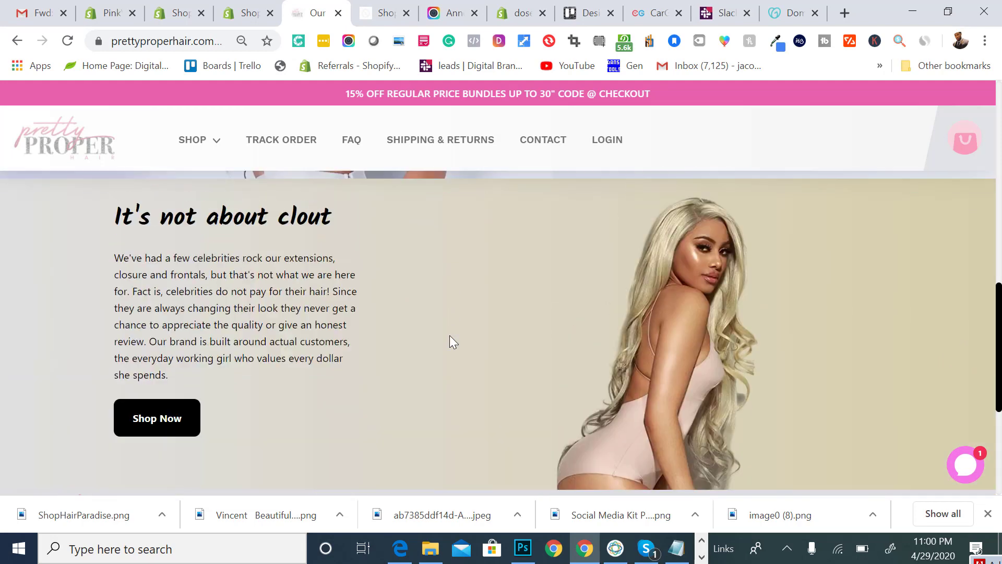
pyautogui.scroll(3, 450, 342)
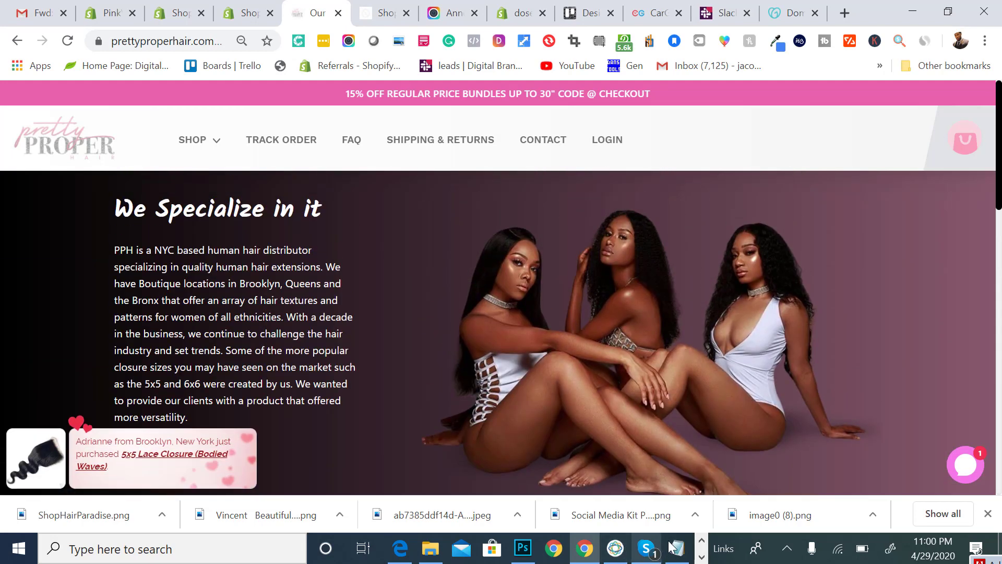
pyautogui.click(702, 558)
pyautogui.click(498, 555)
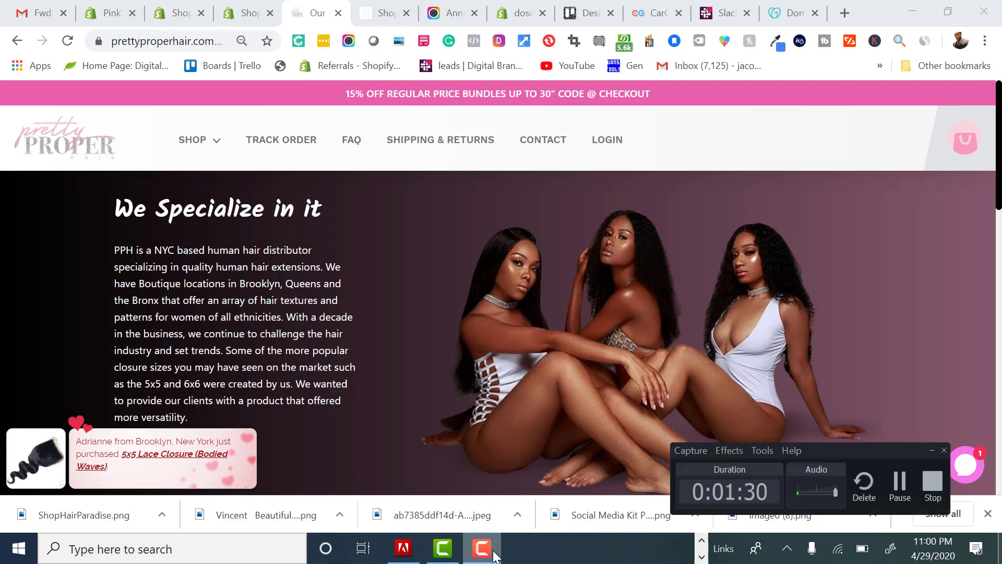